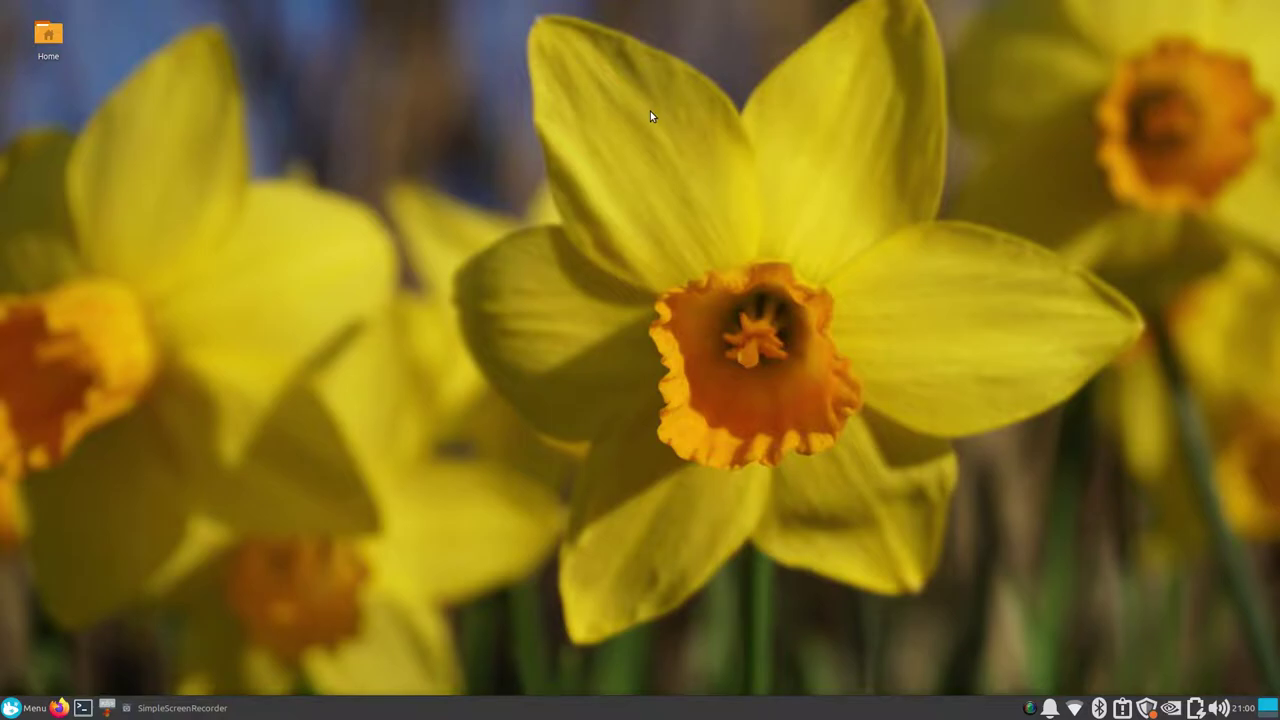
- Search the applications menu for gimp, then close the menu without launching anything
left_click(30, 708)
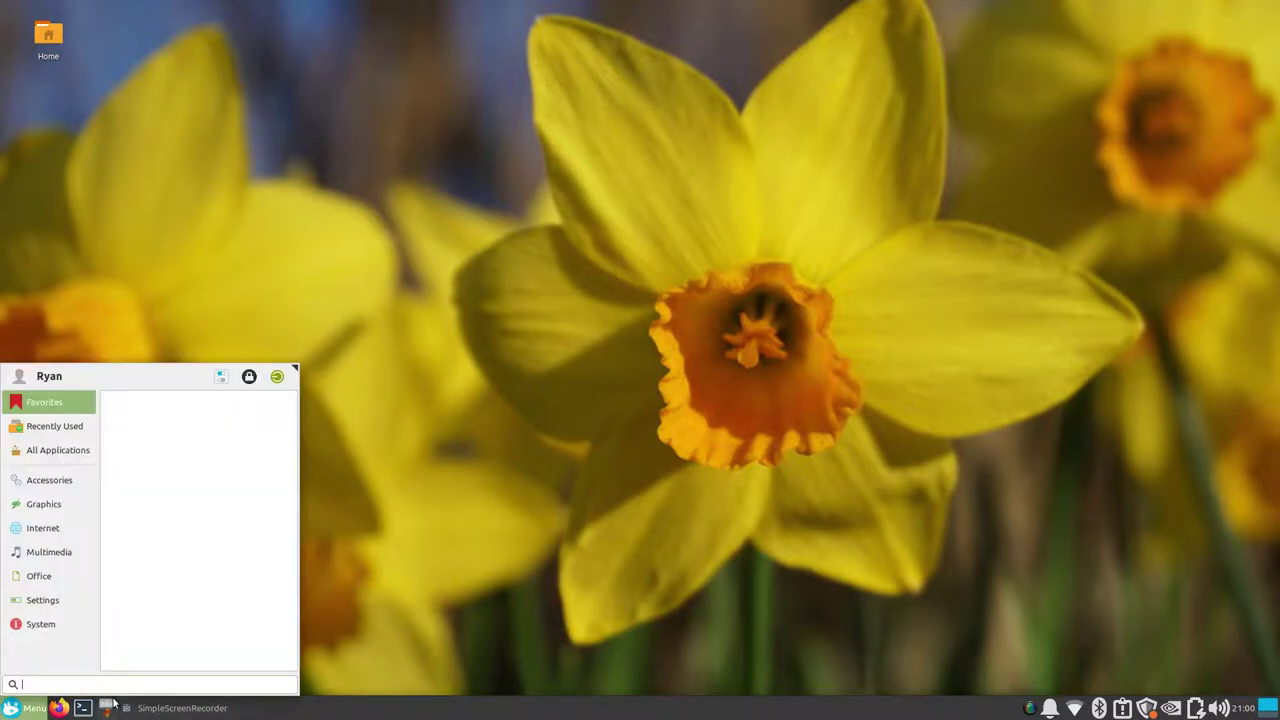
type("gimp")
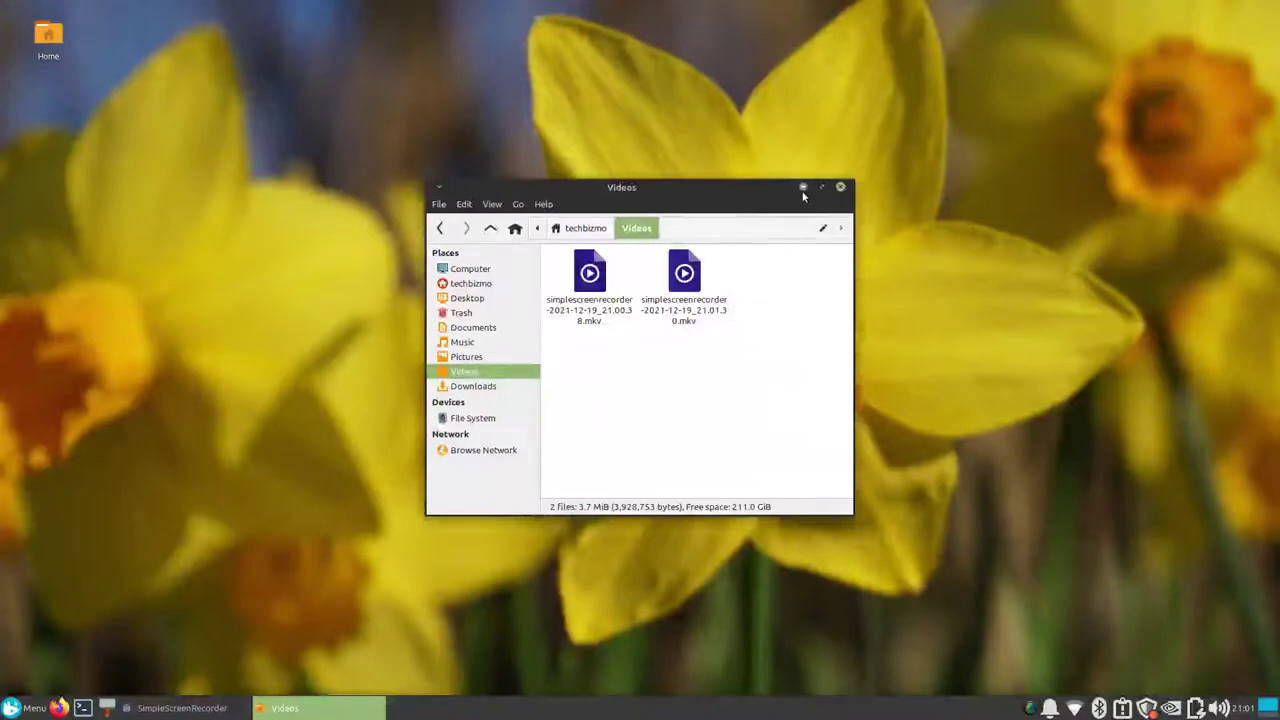
left_click(800, 188)
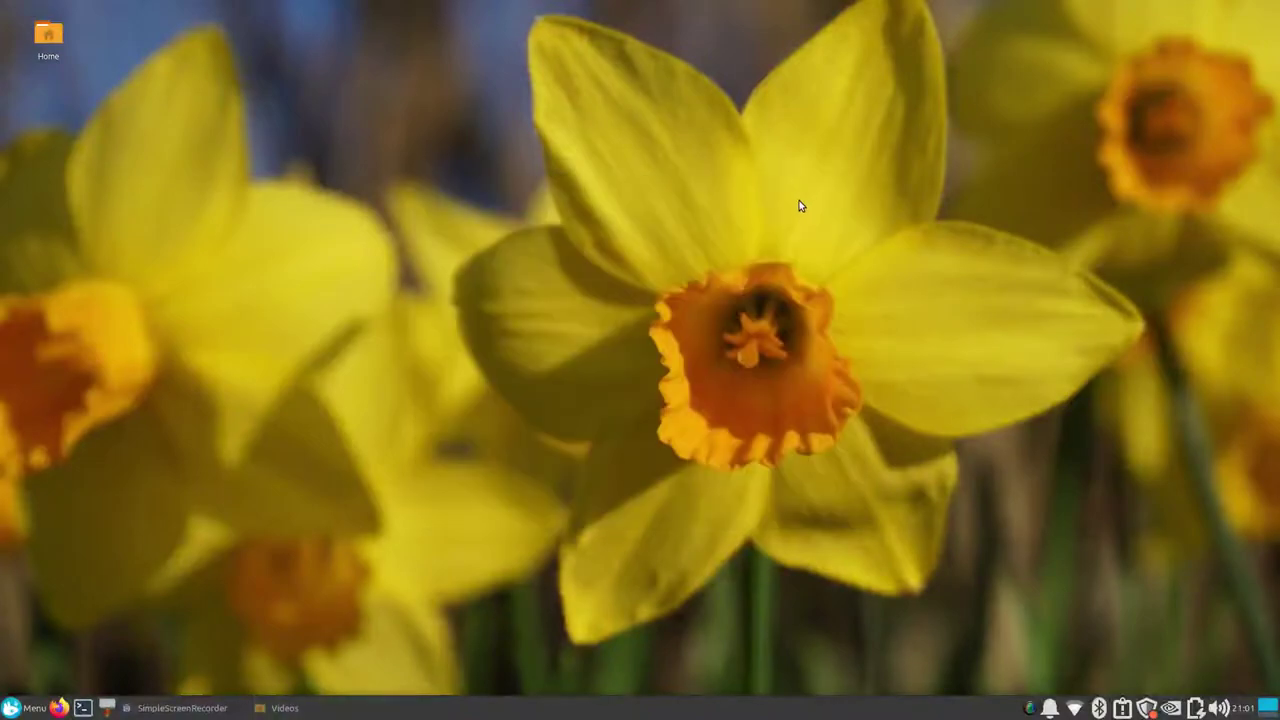
- Install GIMP 2.10.18 in a terminal with 'sudo apt install gimp', entering the password and confirming
key("ctrl+alt+t")
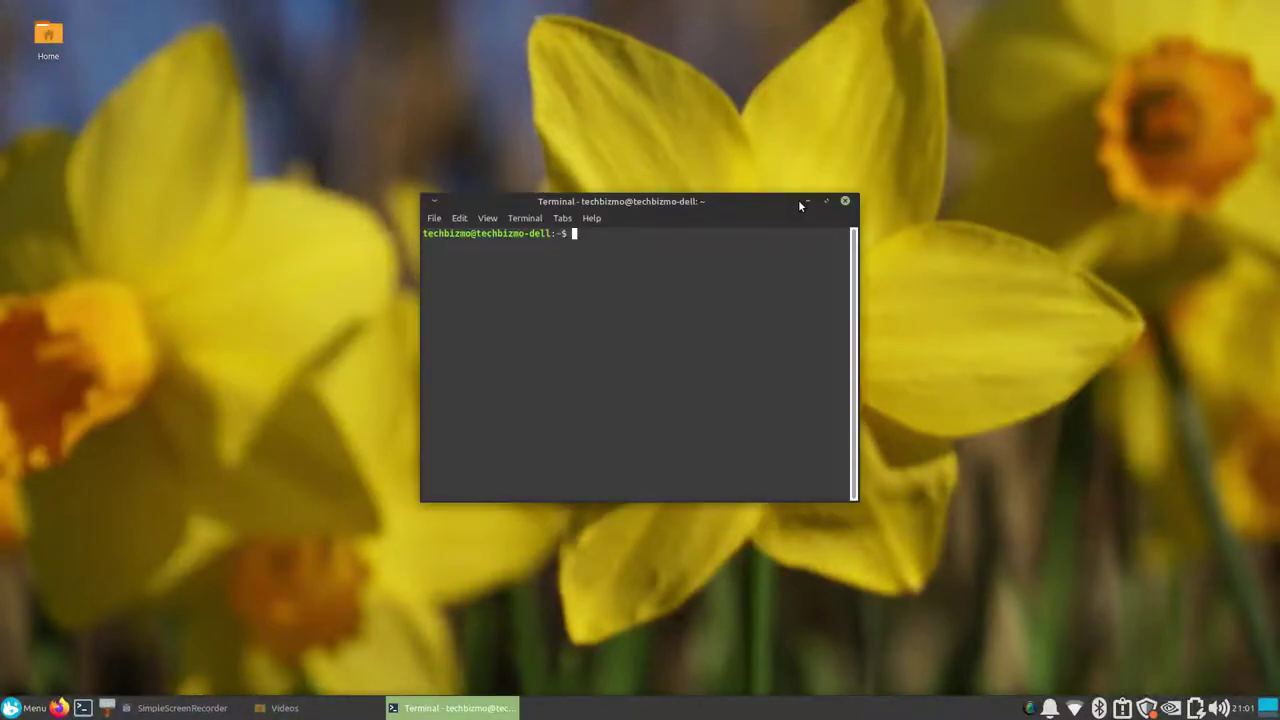
type("sudo apt ")
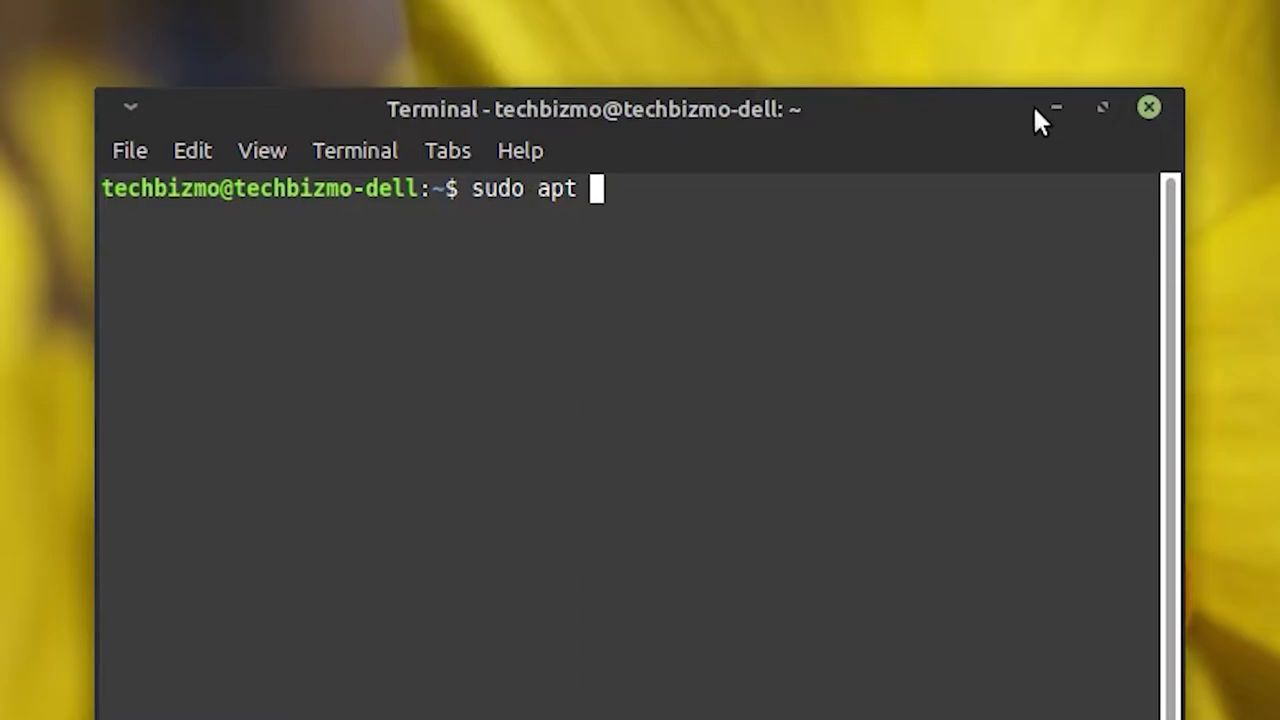
type("install gimp")
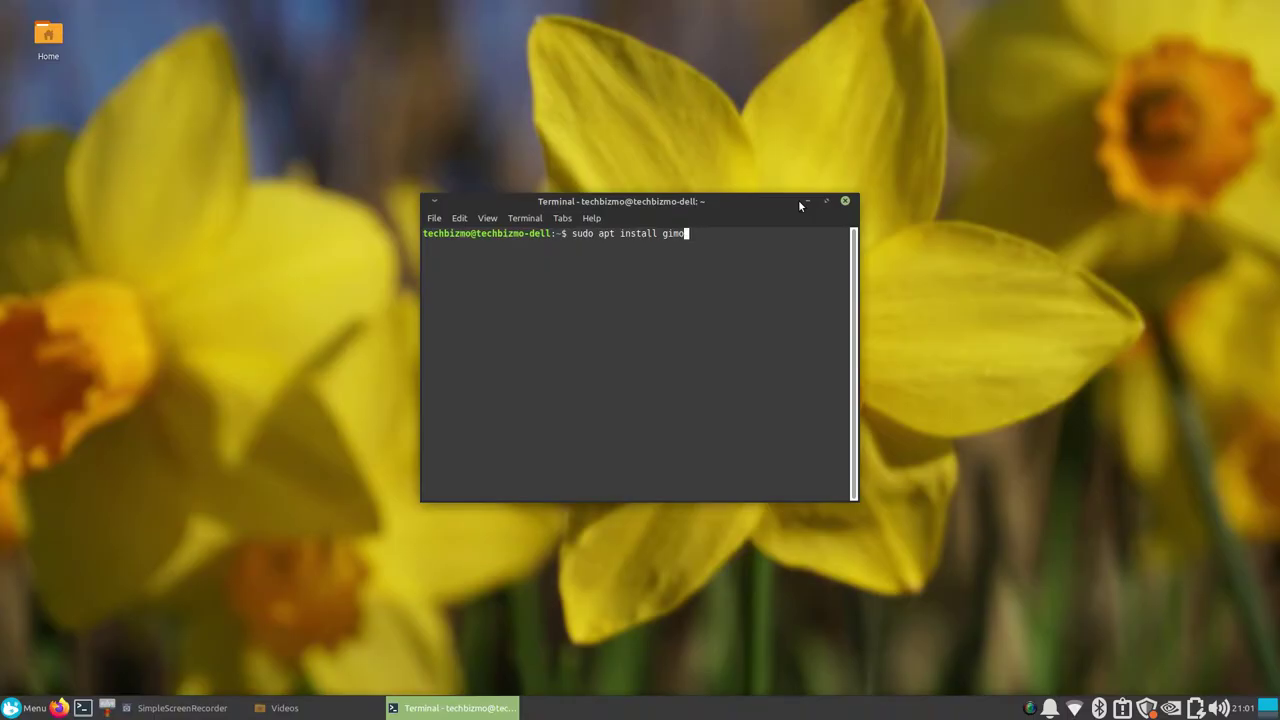
key("BackSpace")
type("p")
key("Return")
type("***********")
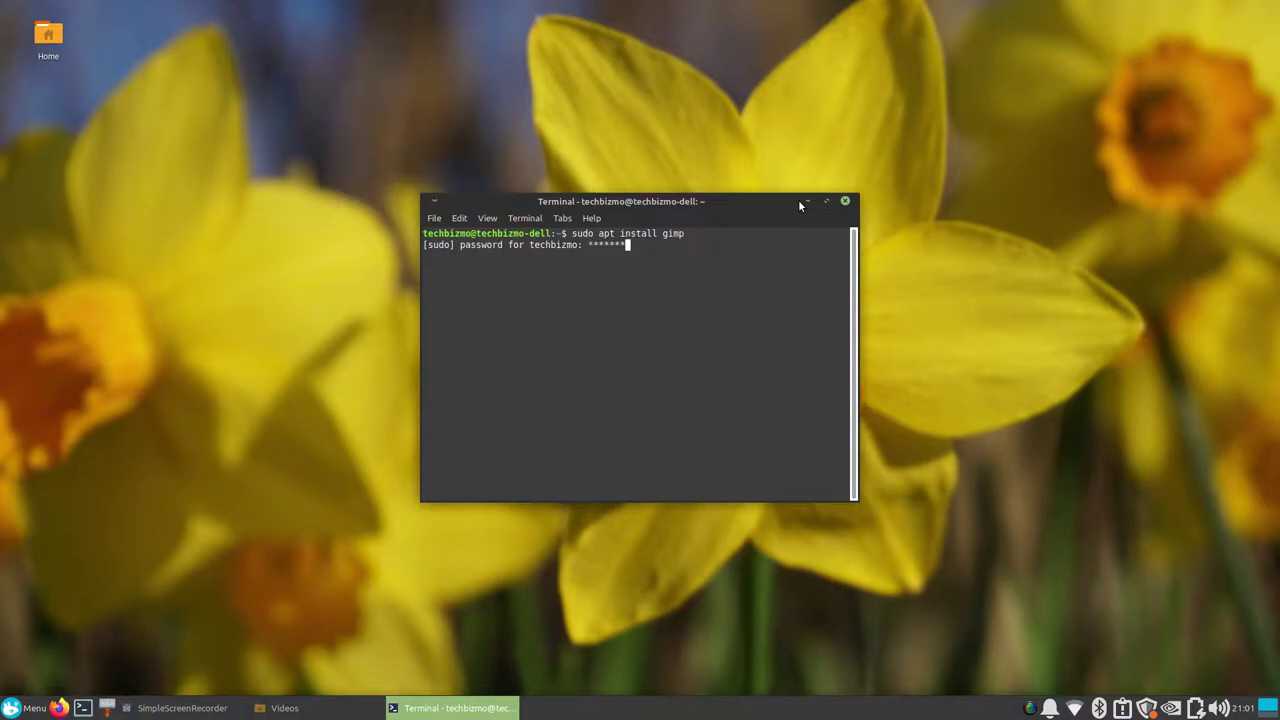
key("Return")
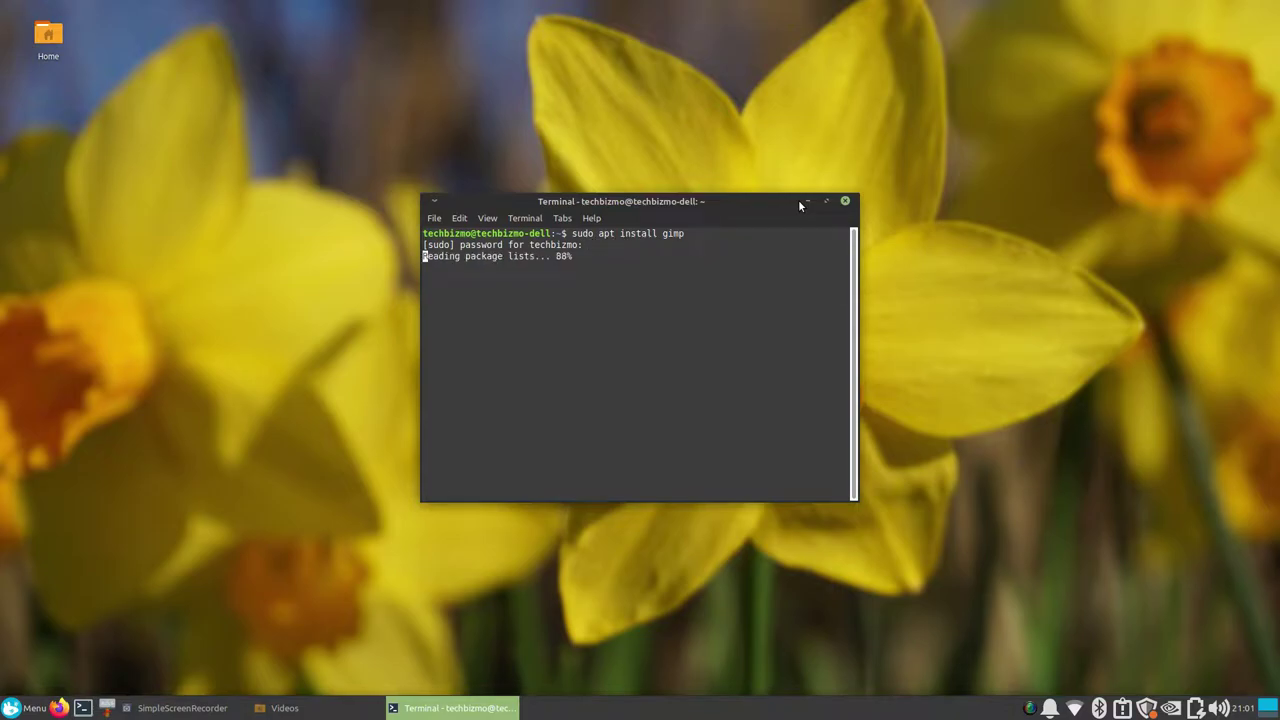
key("Return")
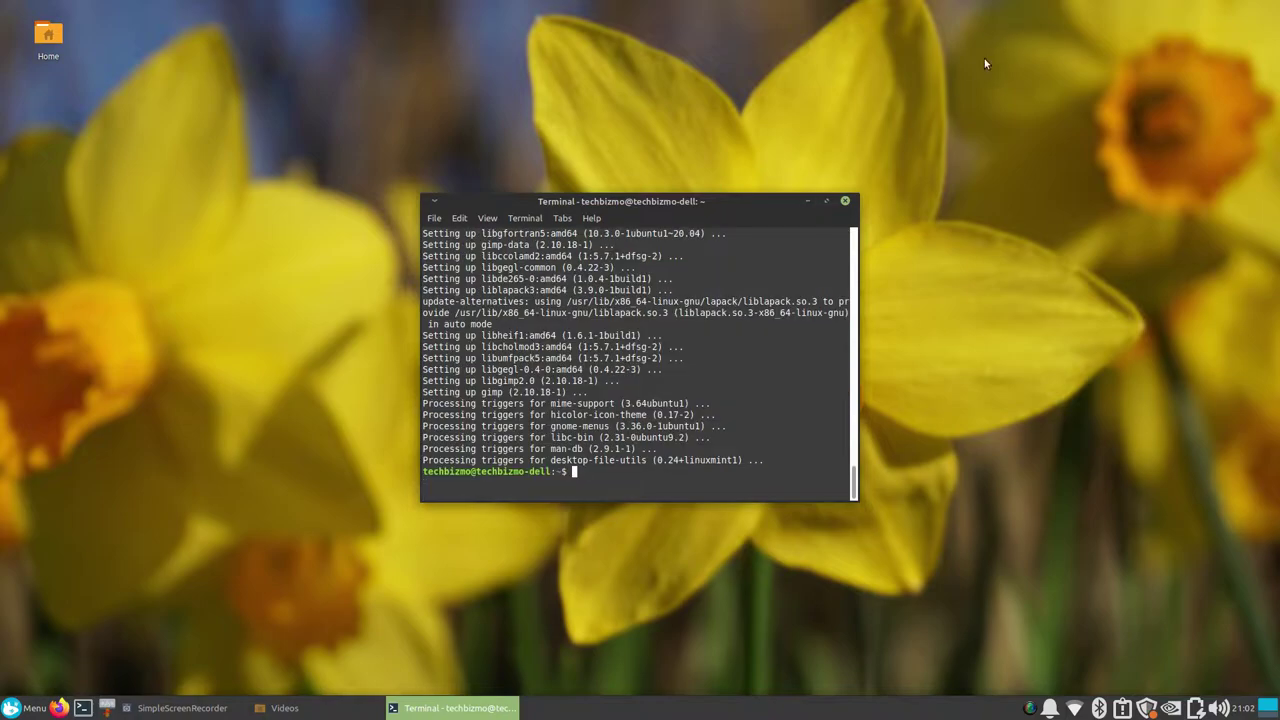
- Minimize the Terminal and launch GIMP by searching 'gimp' in the Mint menu
left_click(807, 201)
key("super")
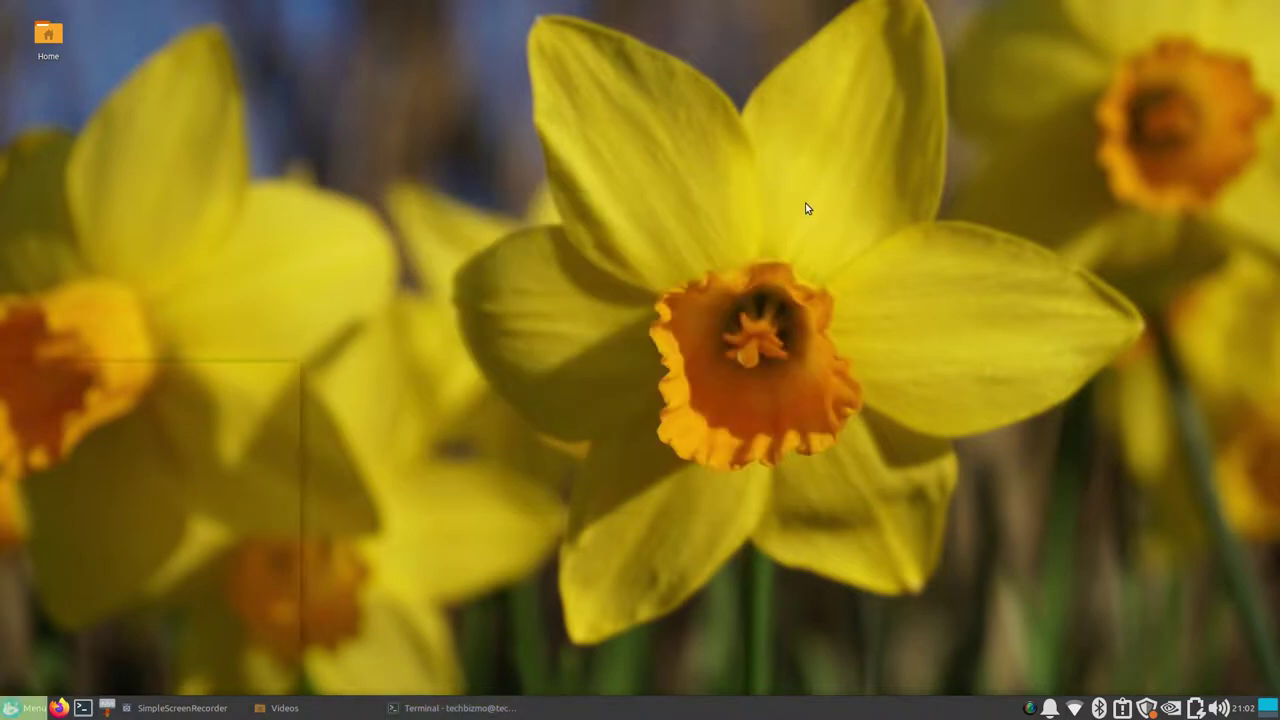
type("gimp")
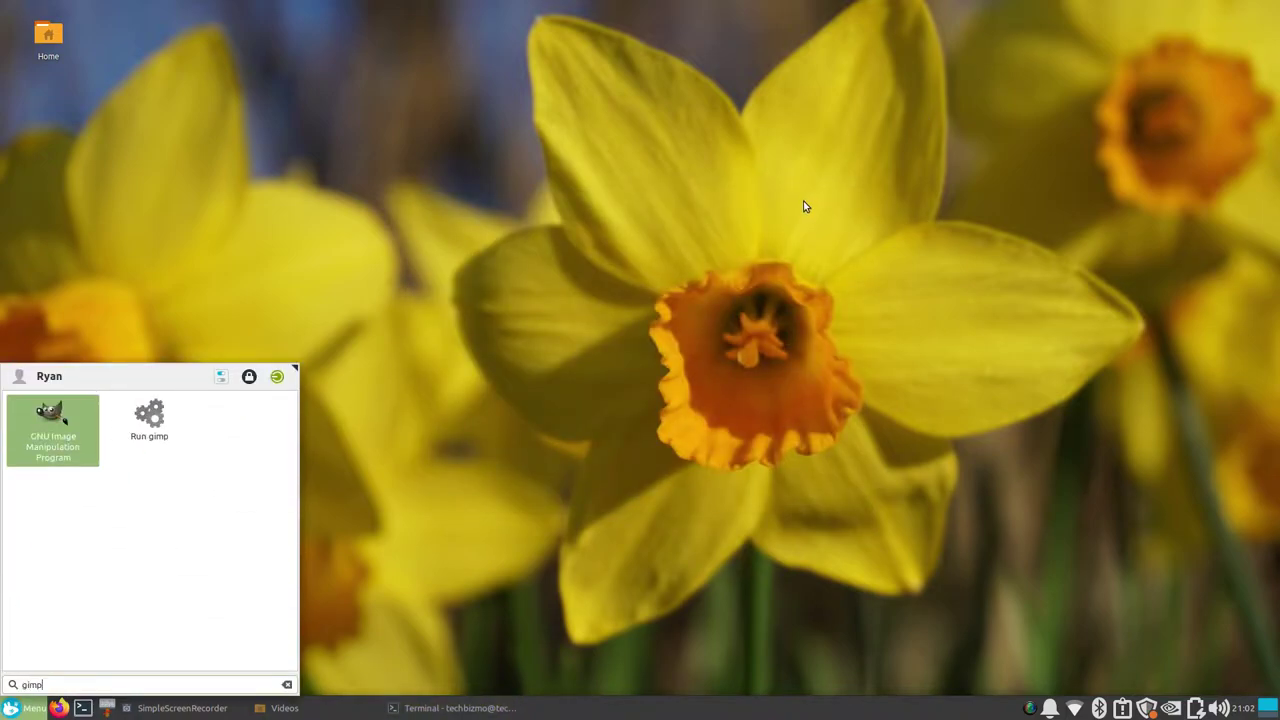
key("Return")
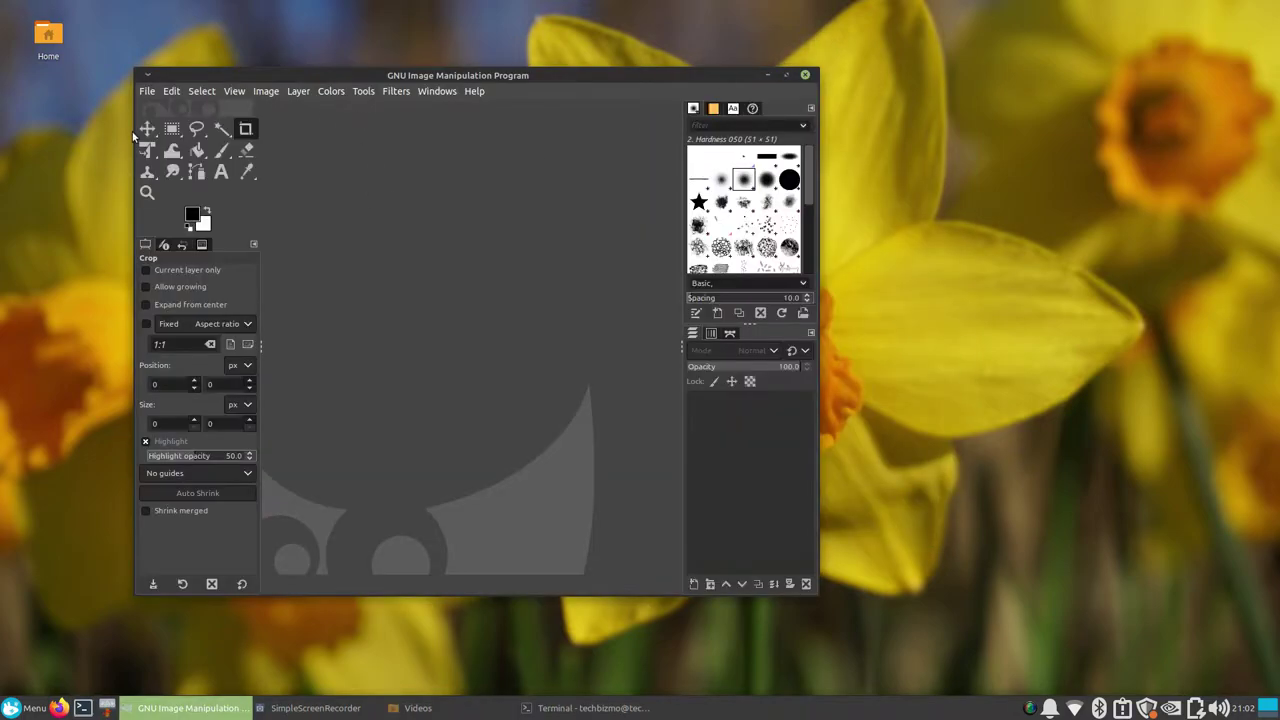
- Maximize the empty GIMP window
left_click(789, 77)
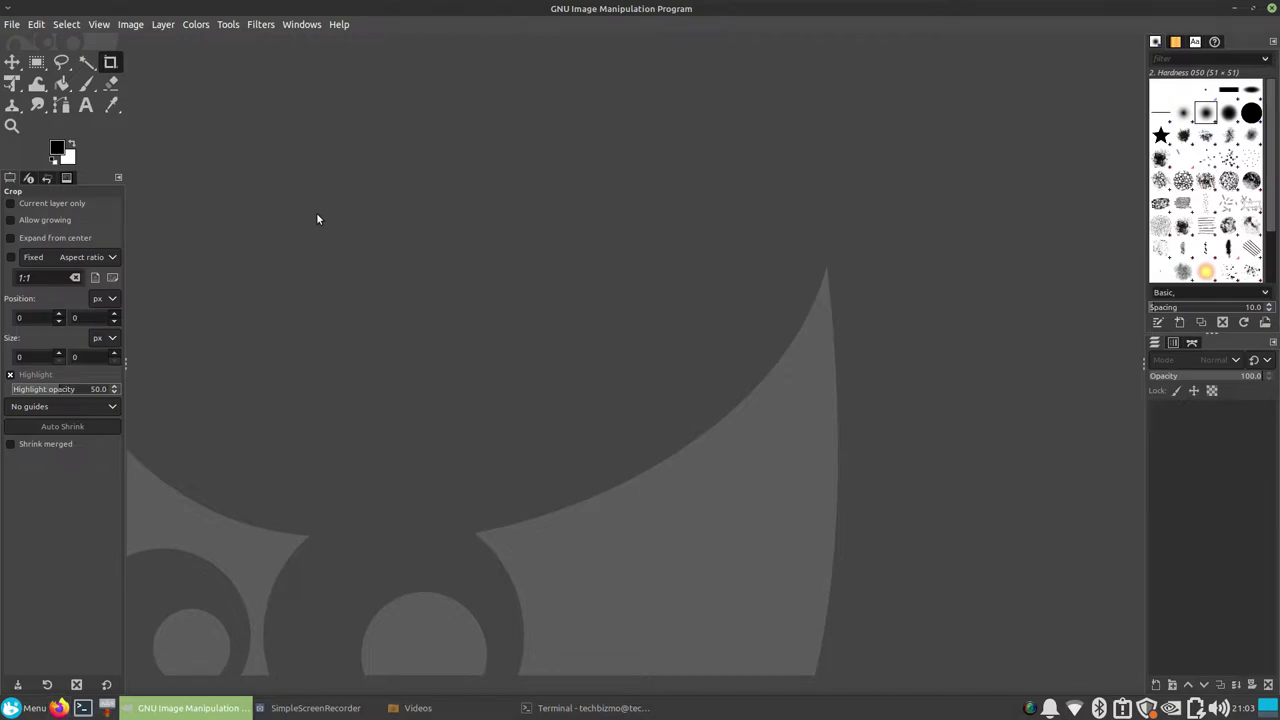
- Launch Firefox and load google.com from the address bar
left_click(59, 708)
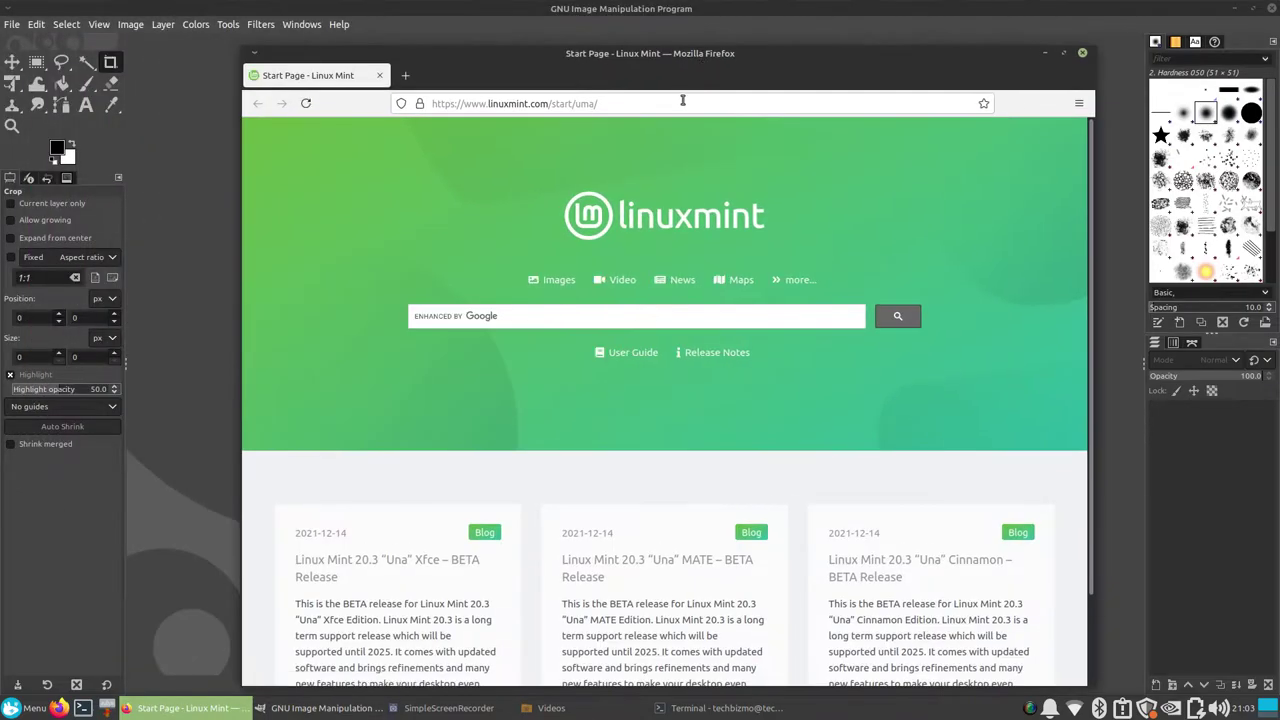
left_click(679, 103)
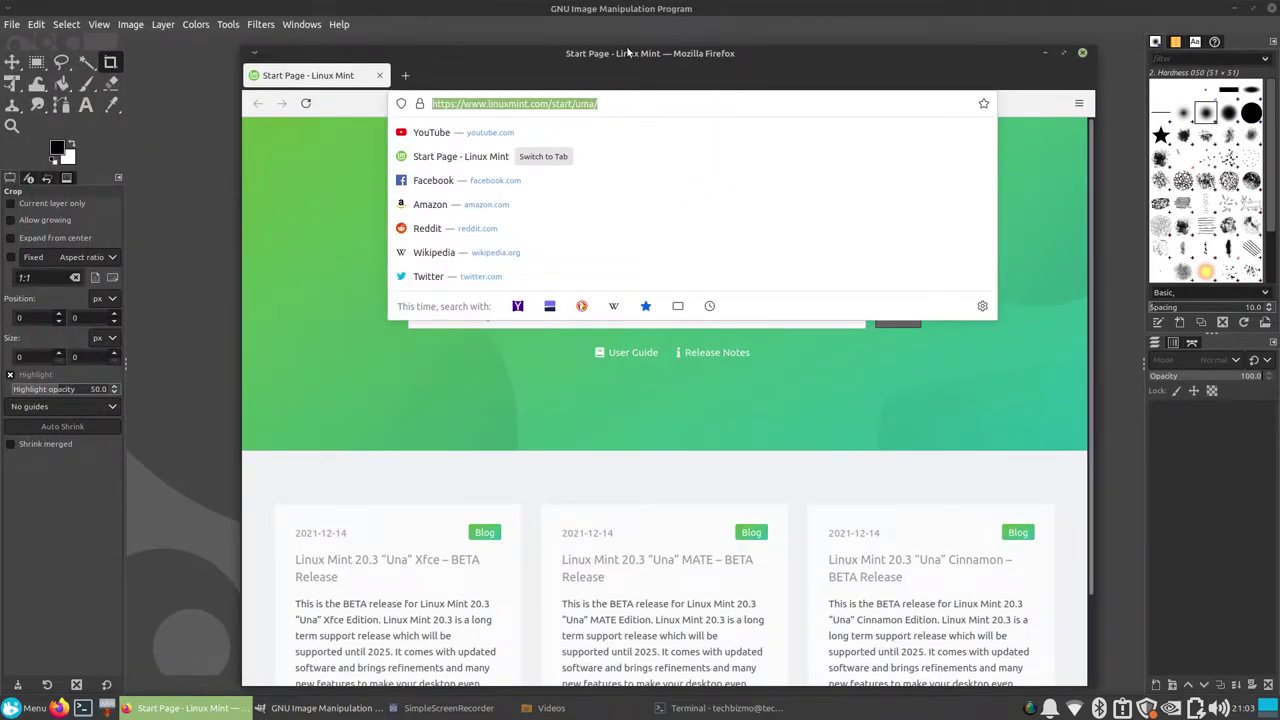
left_click(22, 708)
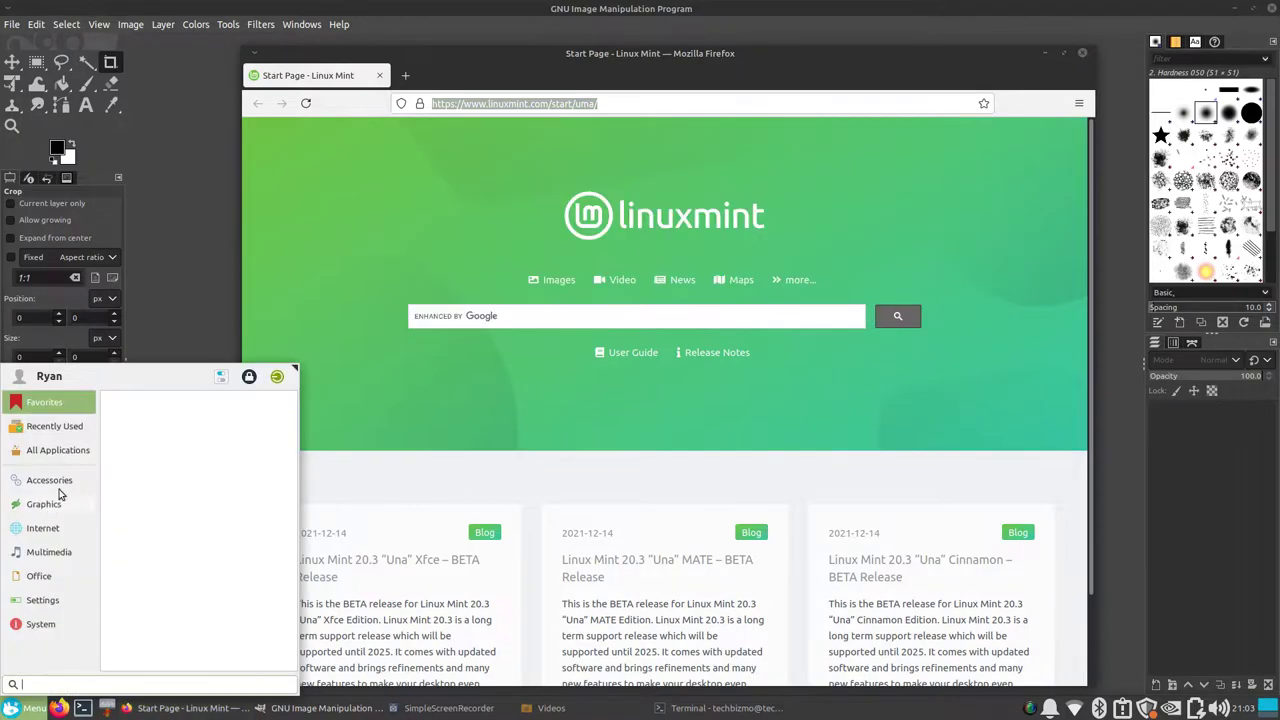
left_click(320, 708)
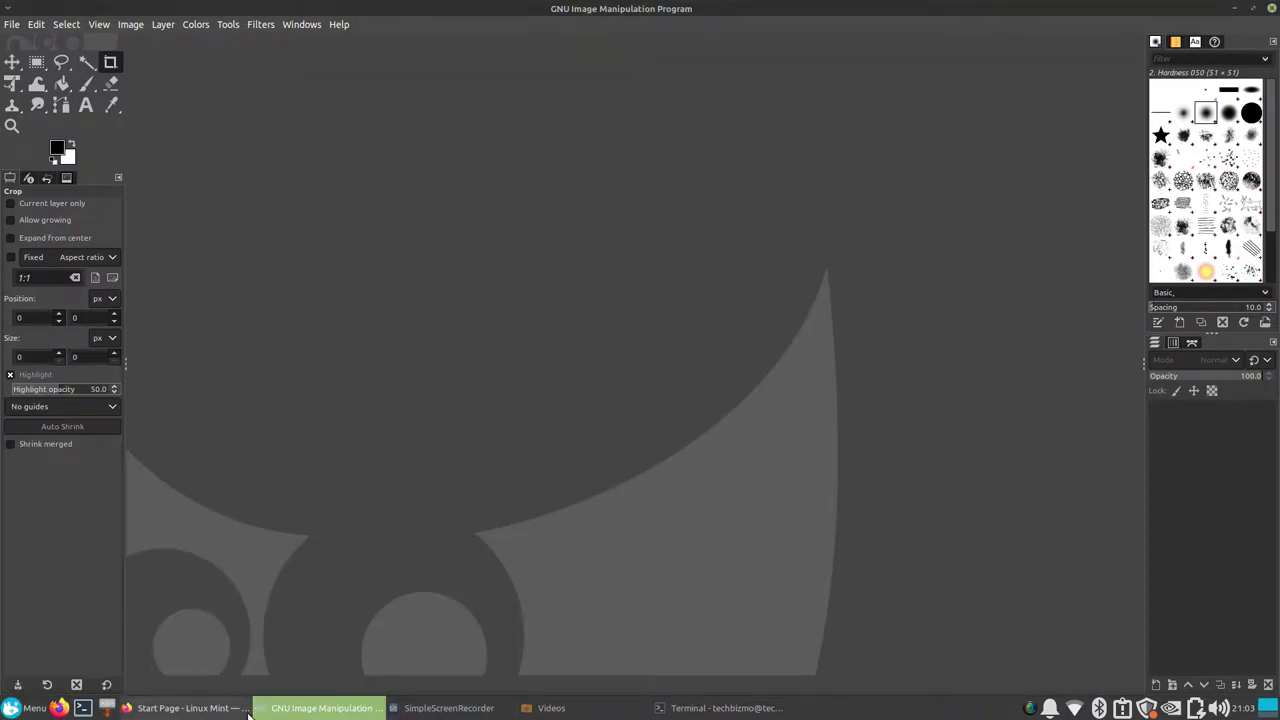
left_click(190, 708)
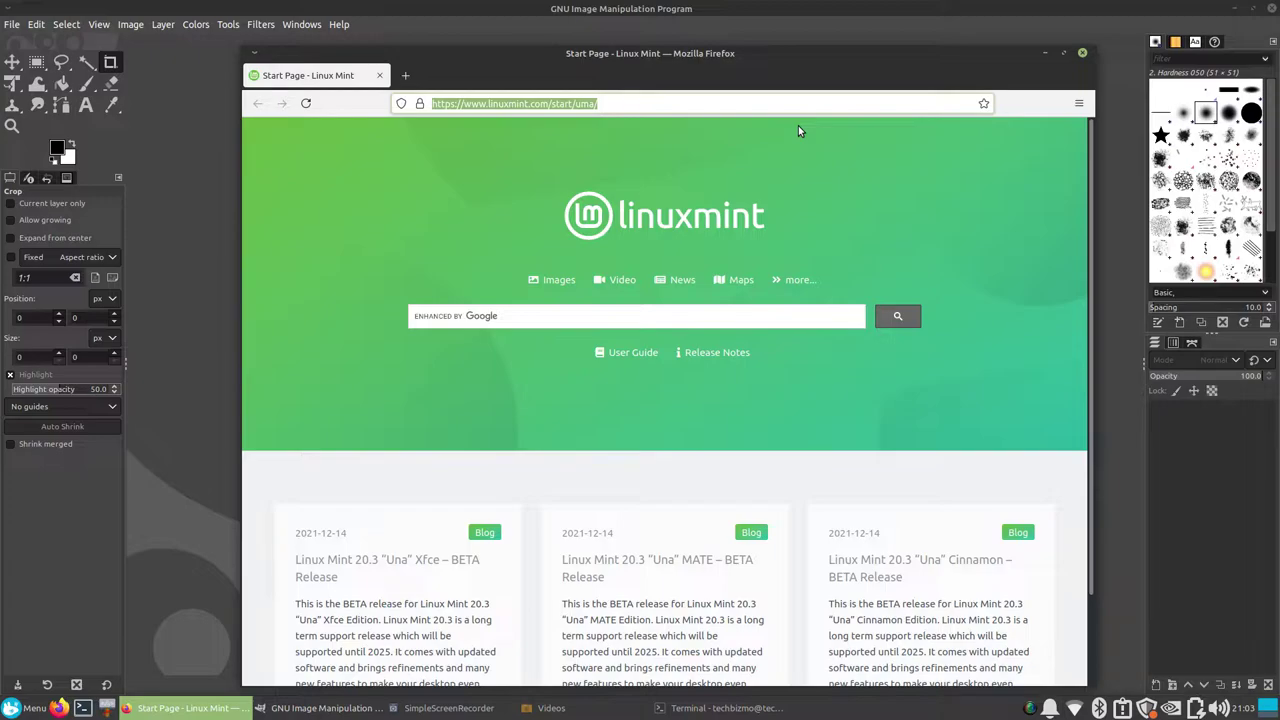
type("googl")
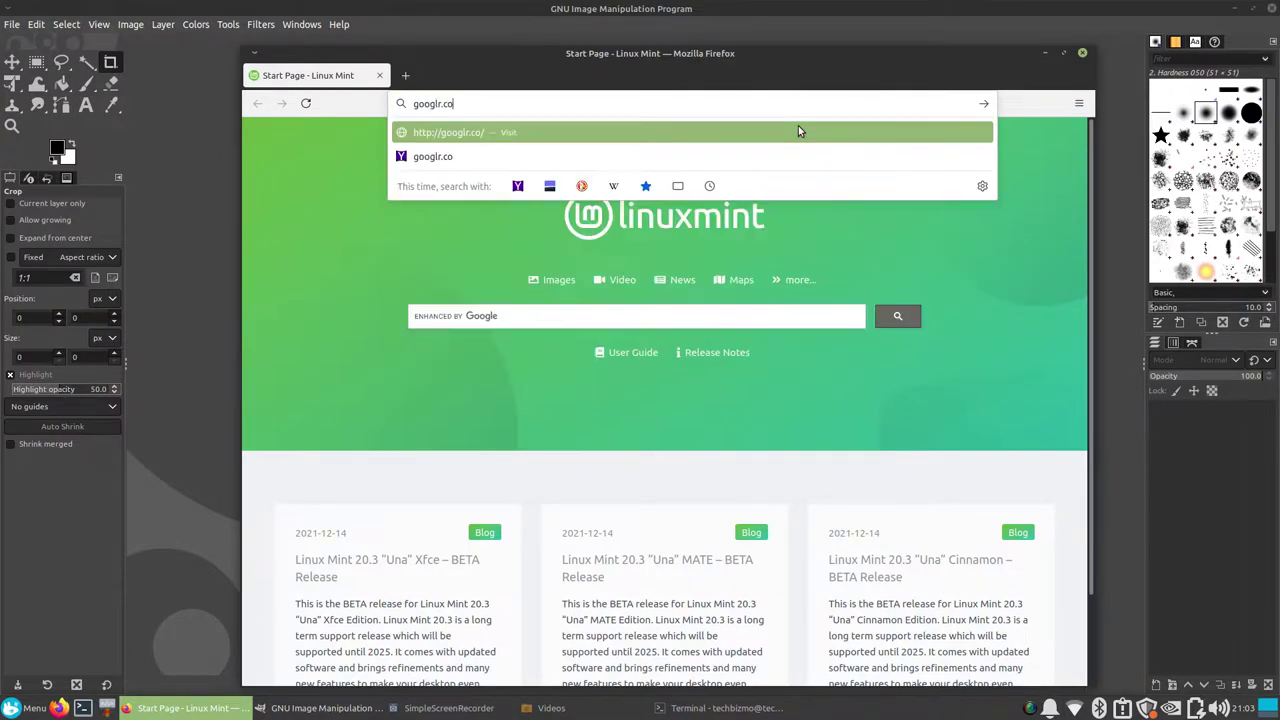
type("e.com/")
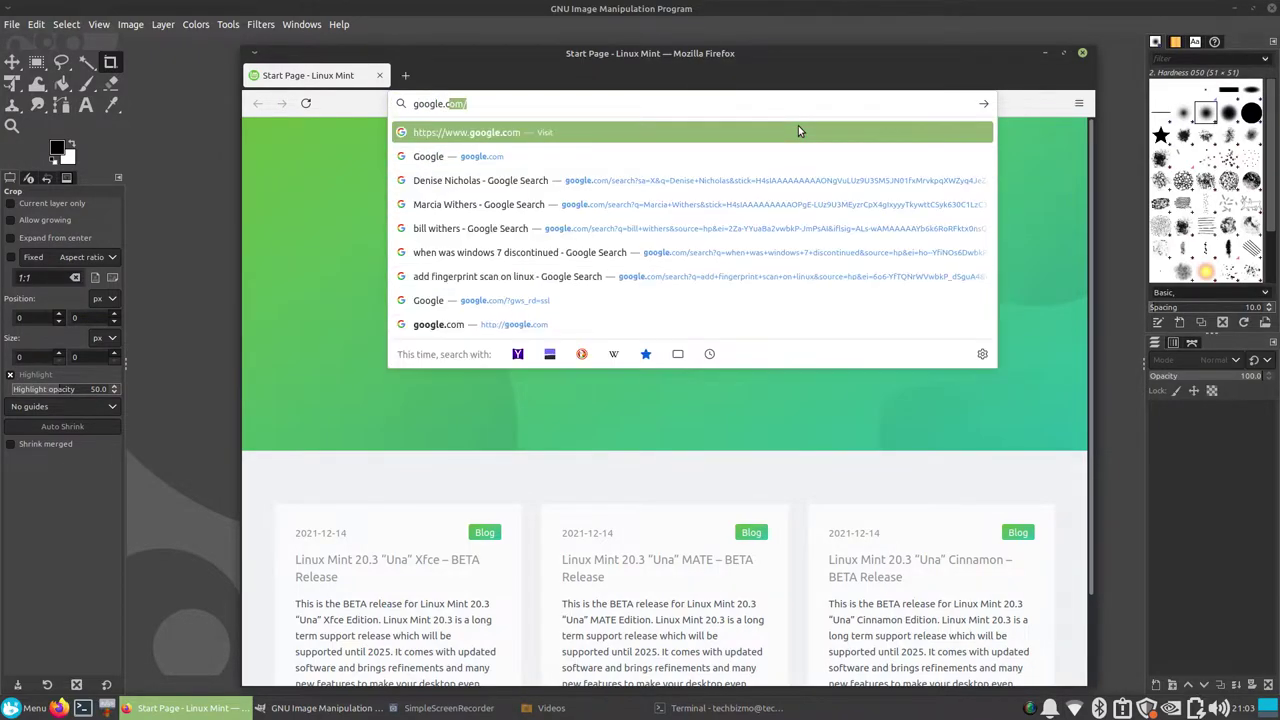
key("Return")
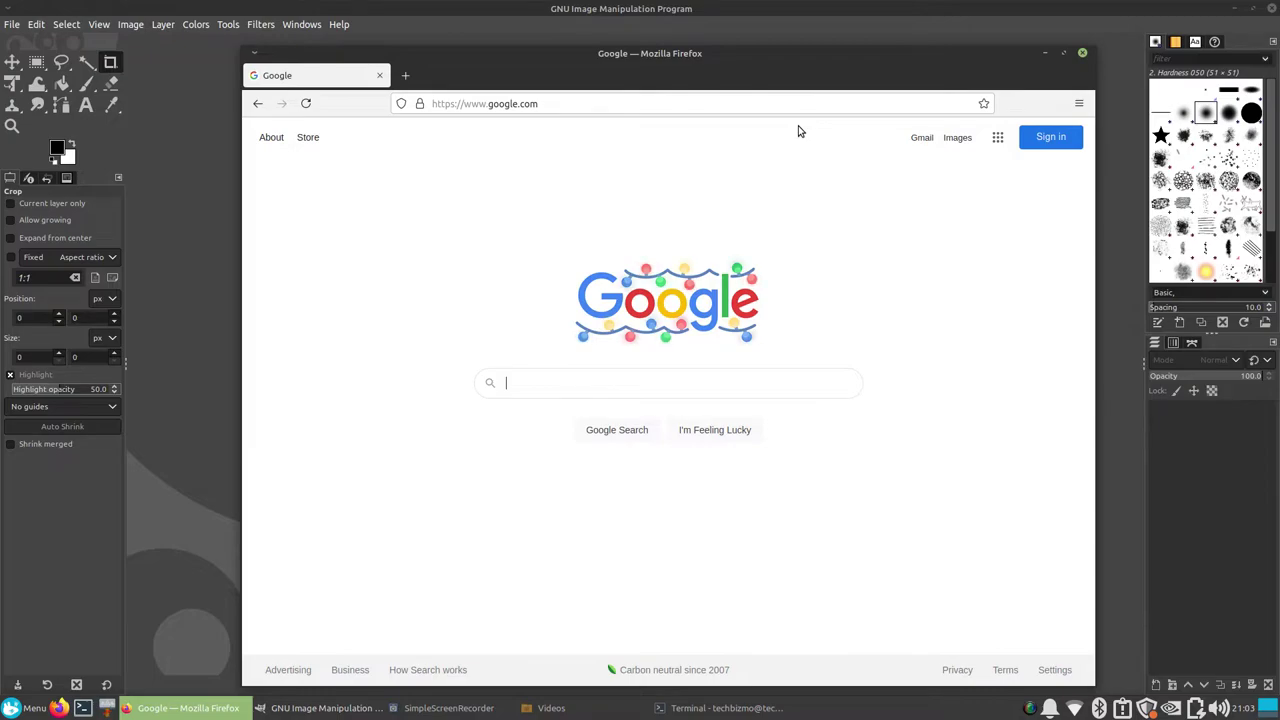
- Search Google for 'steve jobs'
type("b")
key("BackSpace")
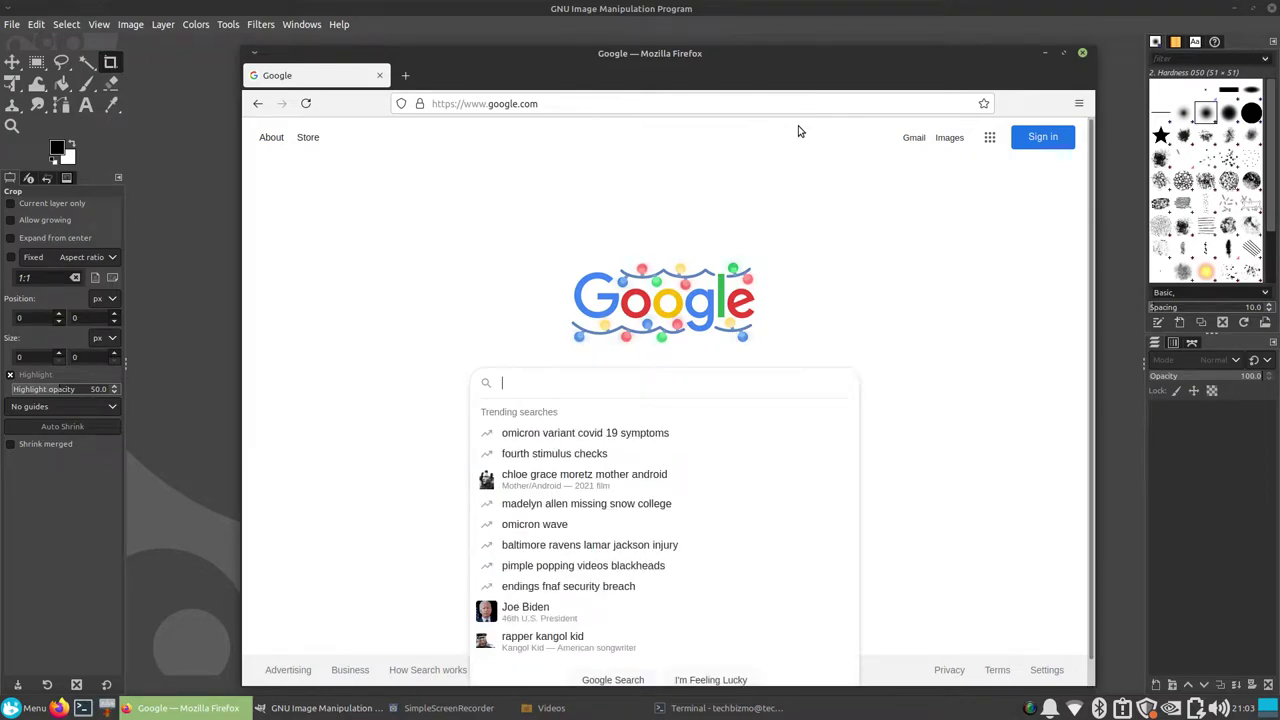
type("steve jobs")
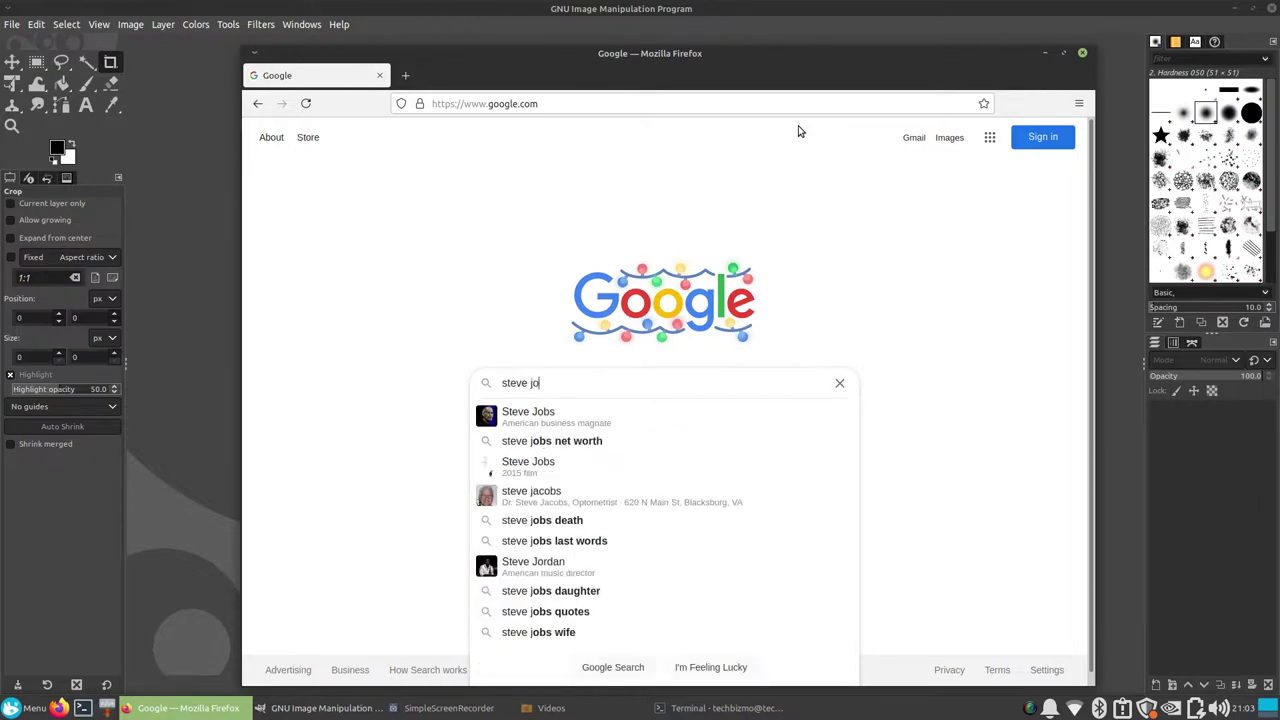
key("Return")
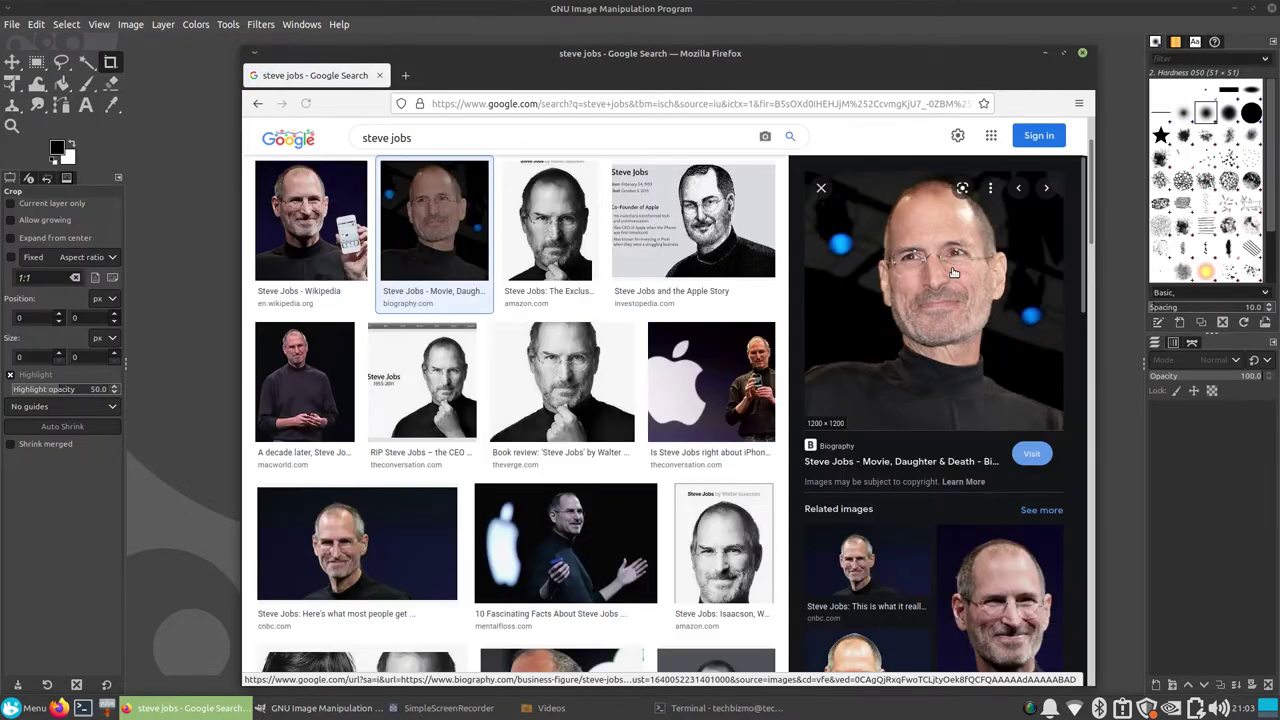
- Save the previewed Steve Jobs portrait as a JPEG into Pictures, then minimize Firefox
right_click(952, 268)
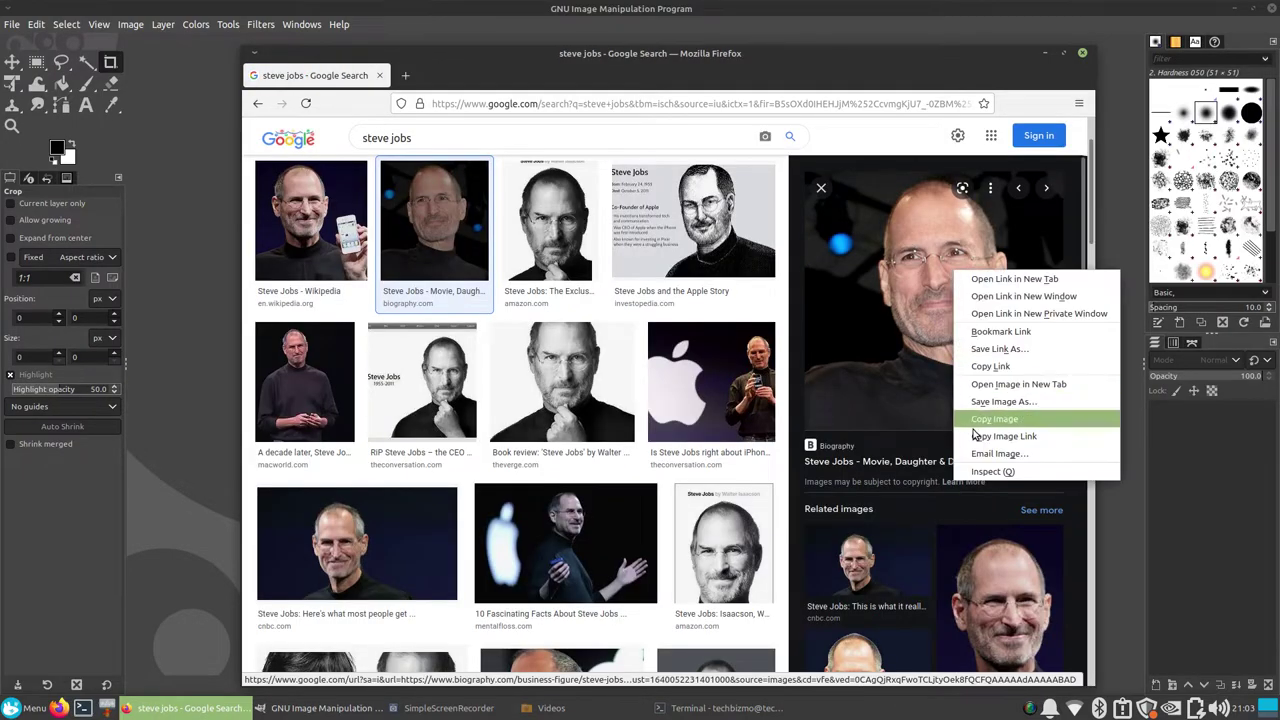
left_click(1022, 404)
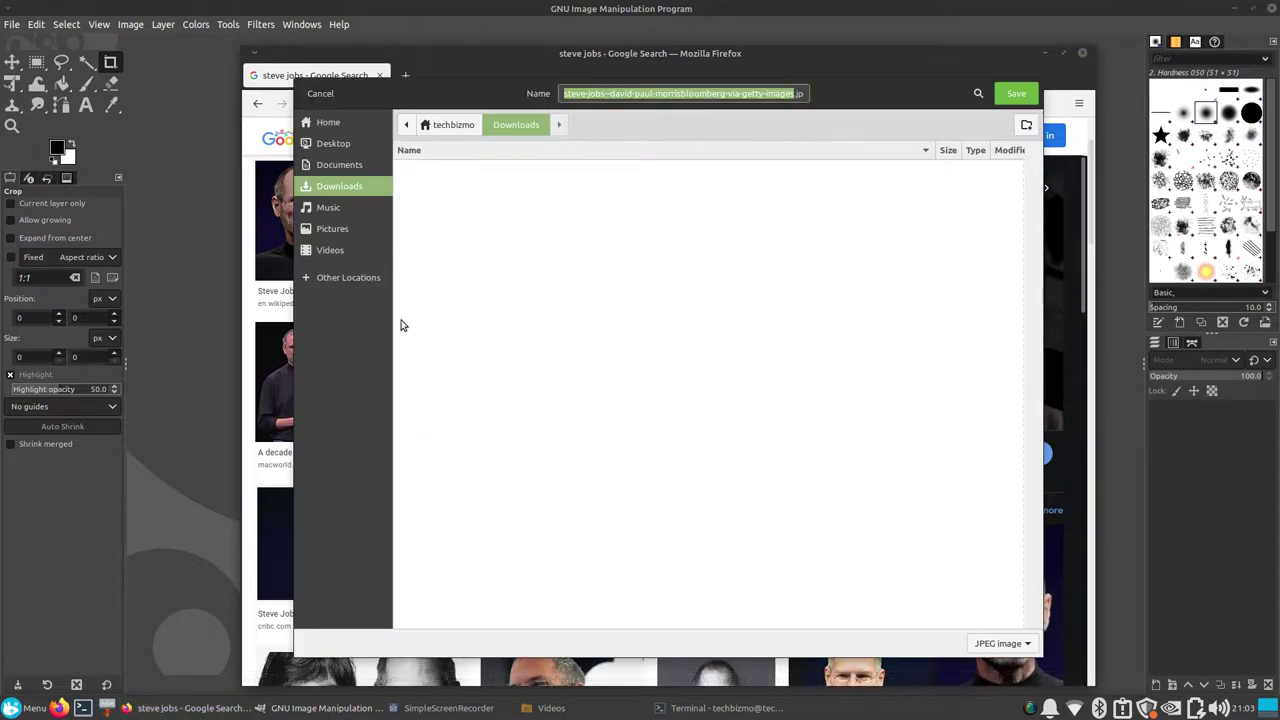
left_click(330, 250)
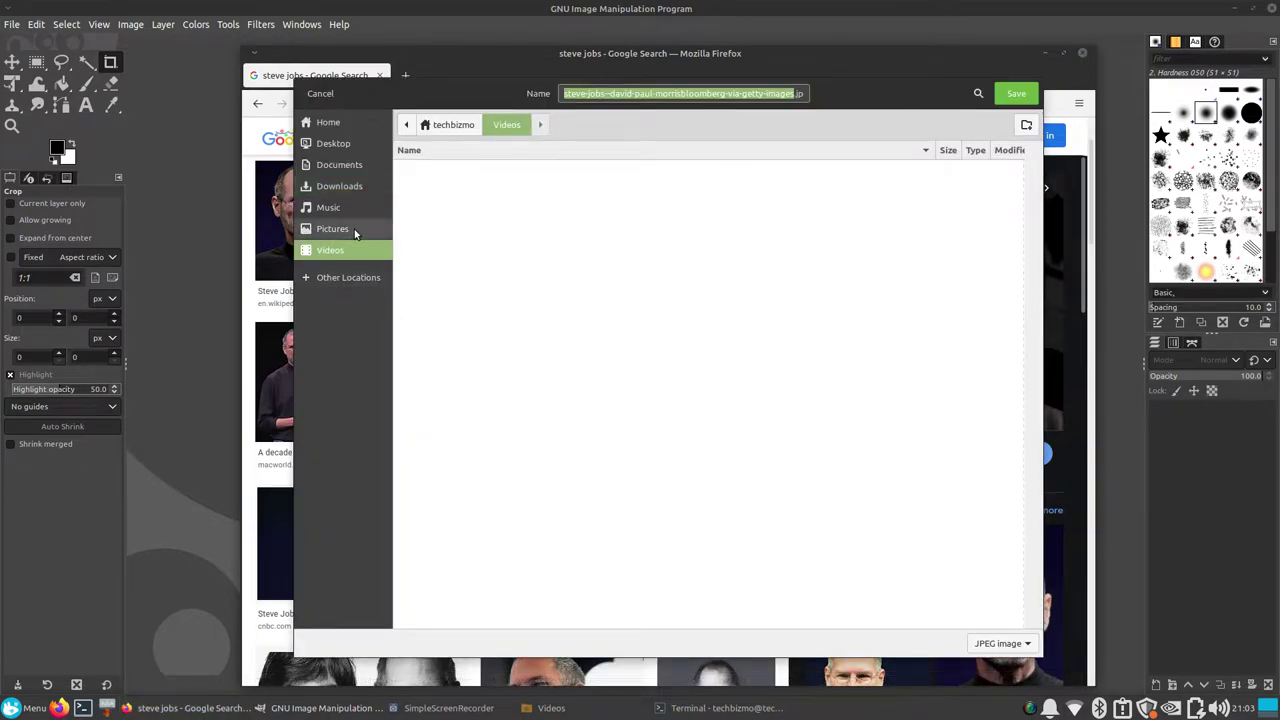
left_click(333, 229)
left_click(1016, 93)
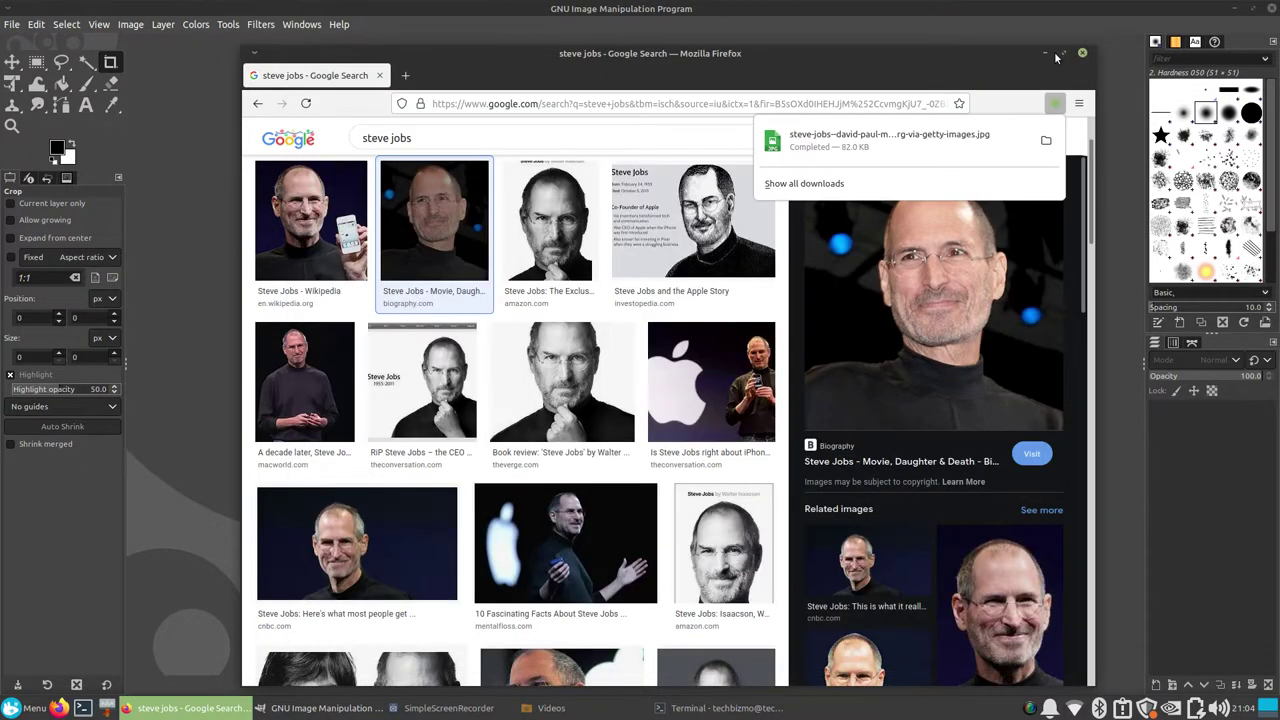
left_click(1043, 54)
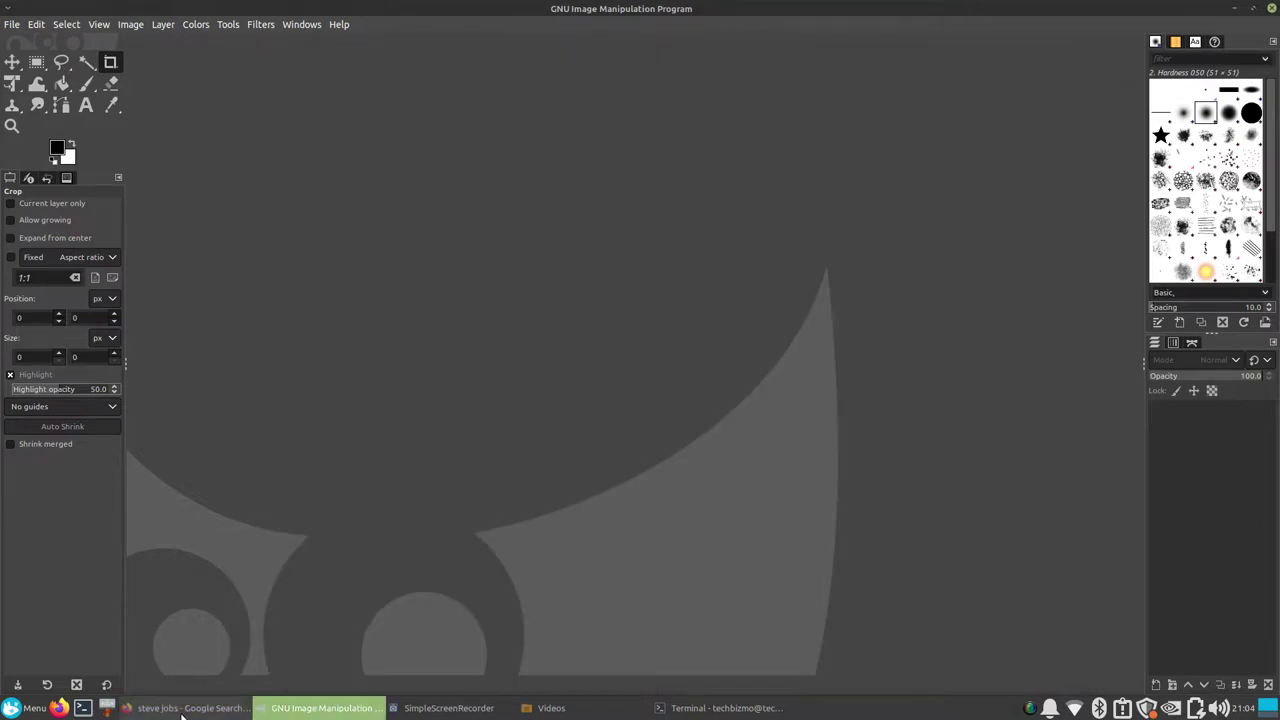
- Drag the steve-jobs JPG from Nemo's Pictures folder onto GIMP and convert it to RGB
left_click(551, 708)
left_click(505, 362)
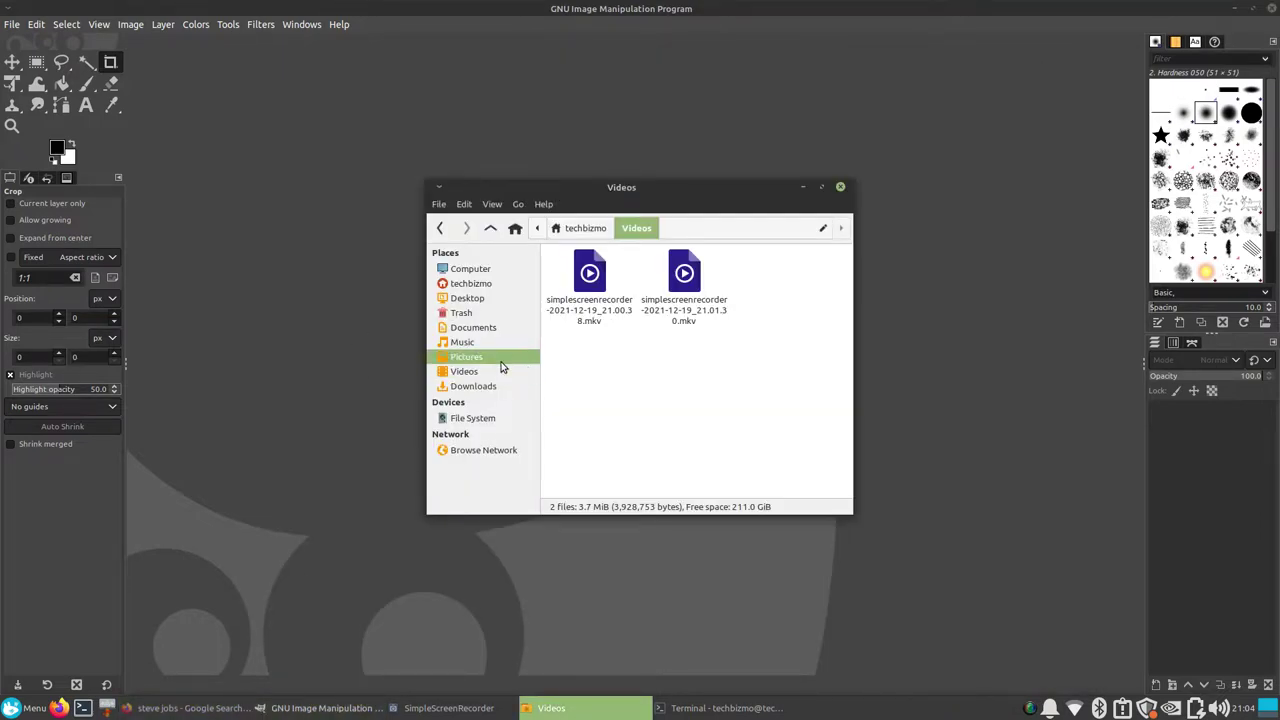
left_click_drag(563, 313, 942, 309)
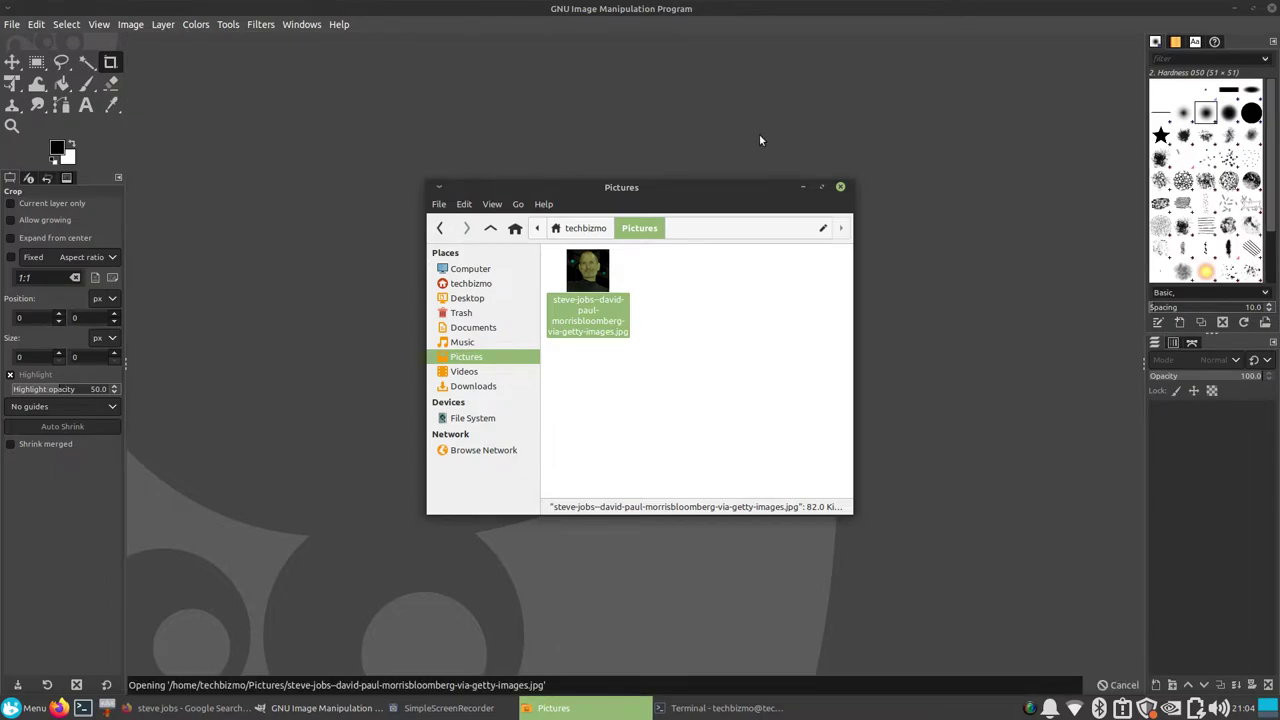
left_click(845, 445)
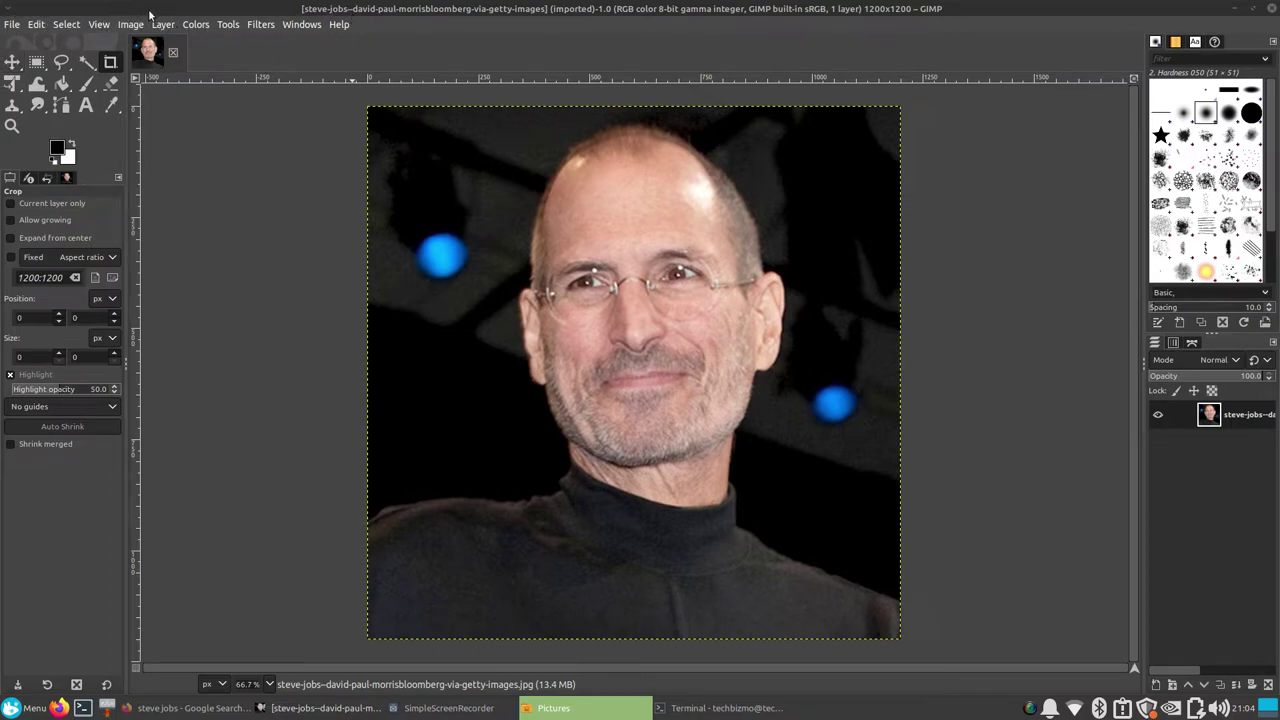
- Open the Tools menu and reveal the Transform Tools submenu
left_click(228, 25)
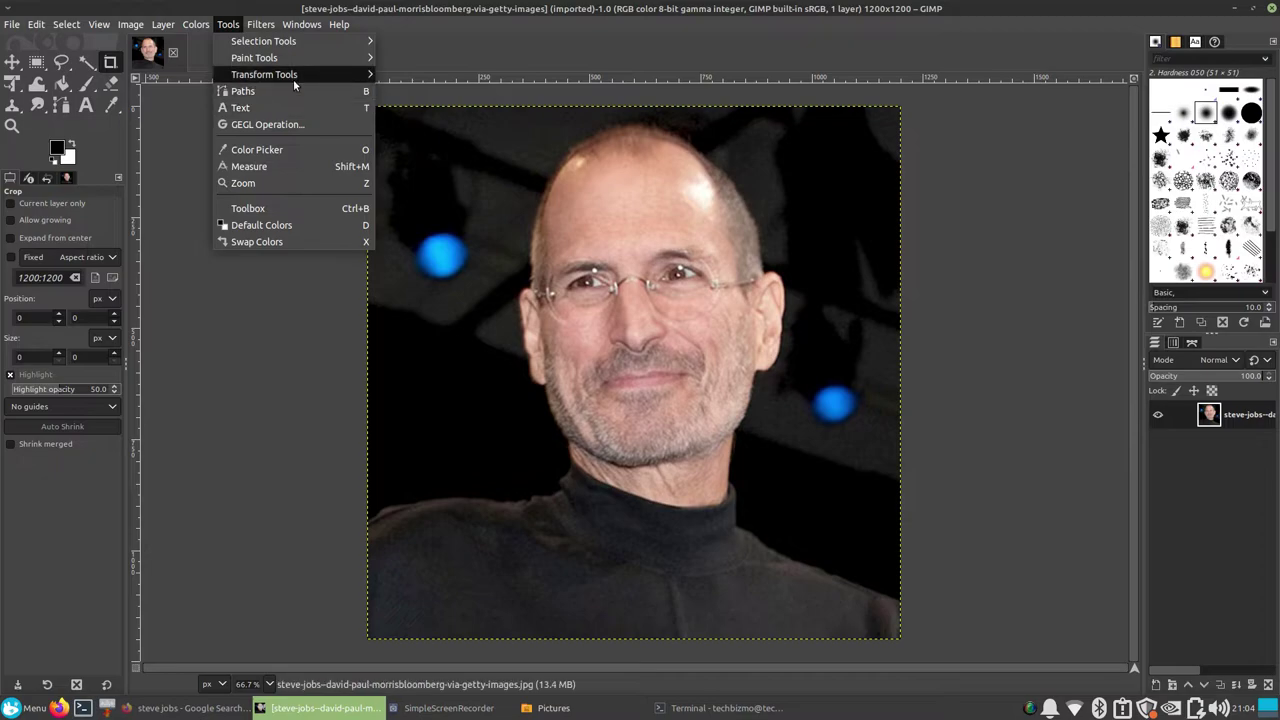
mouse_move(293, 76)
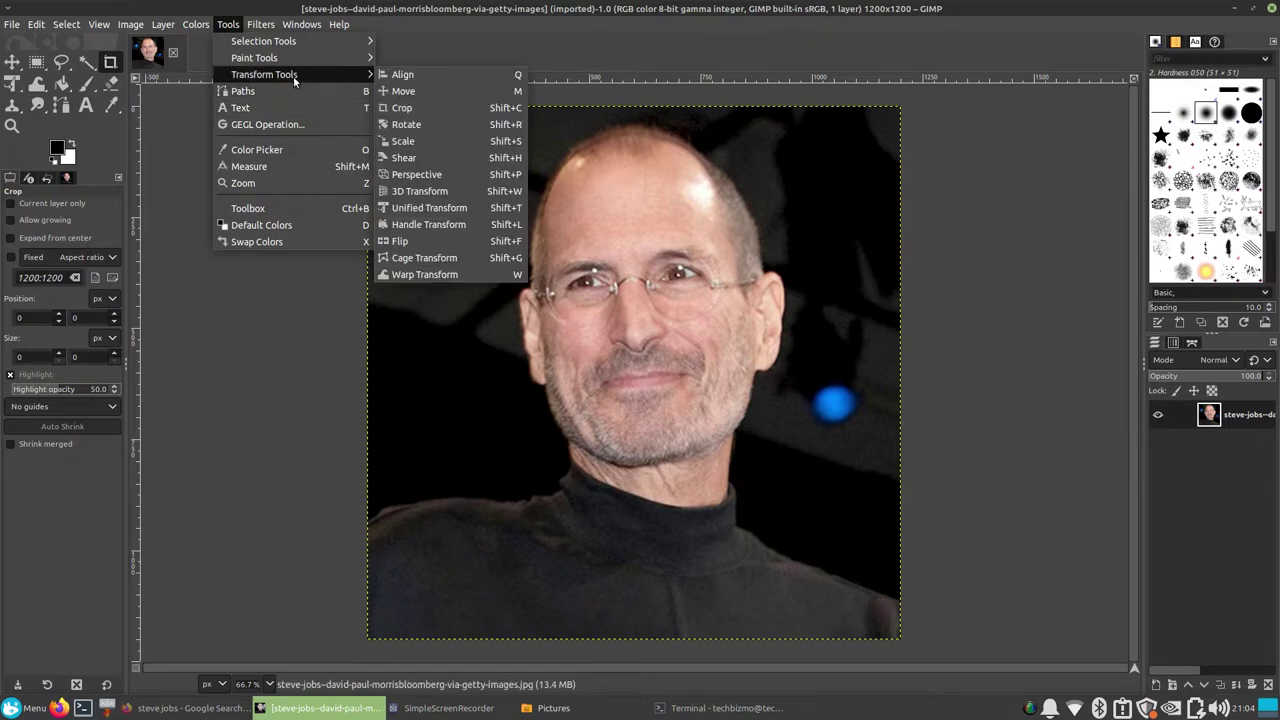
mouse_move(339, 24)
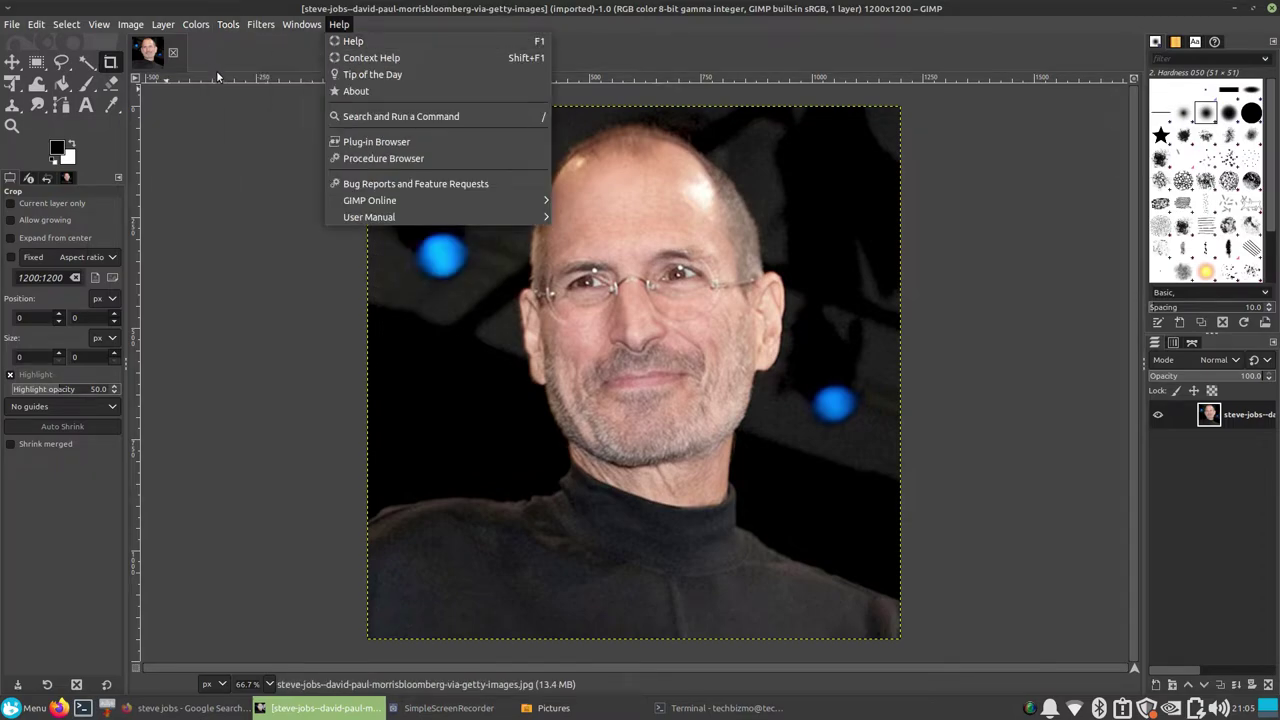
left_click(229, 40)
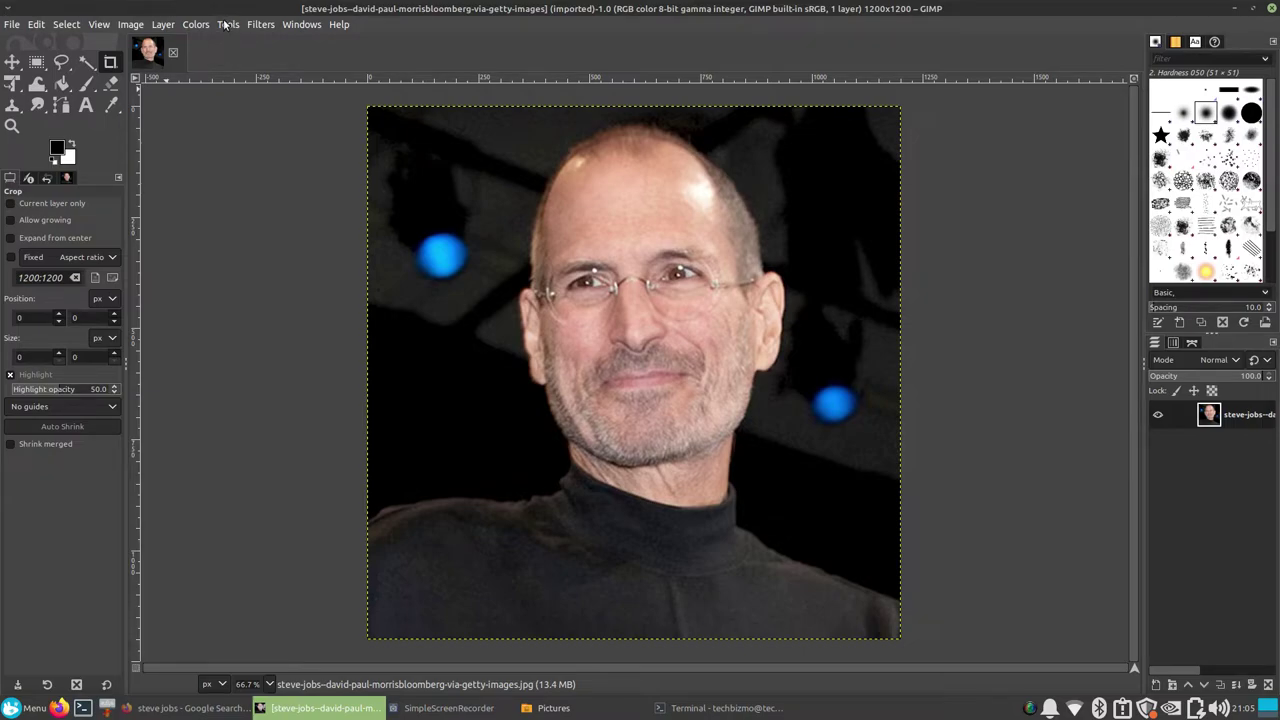
left_click(226, 24)
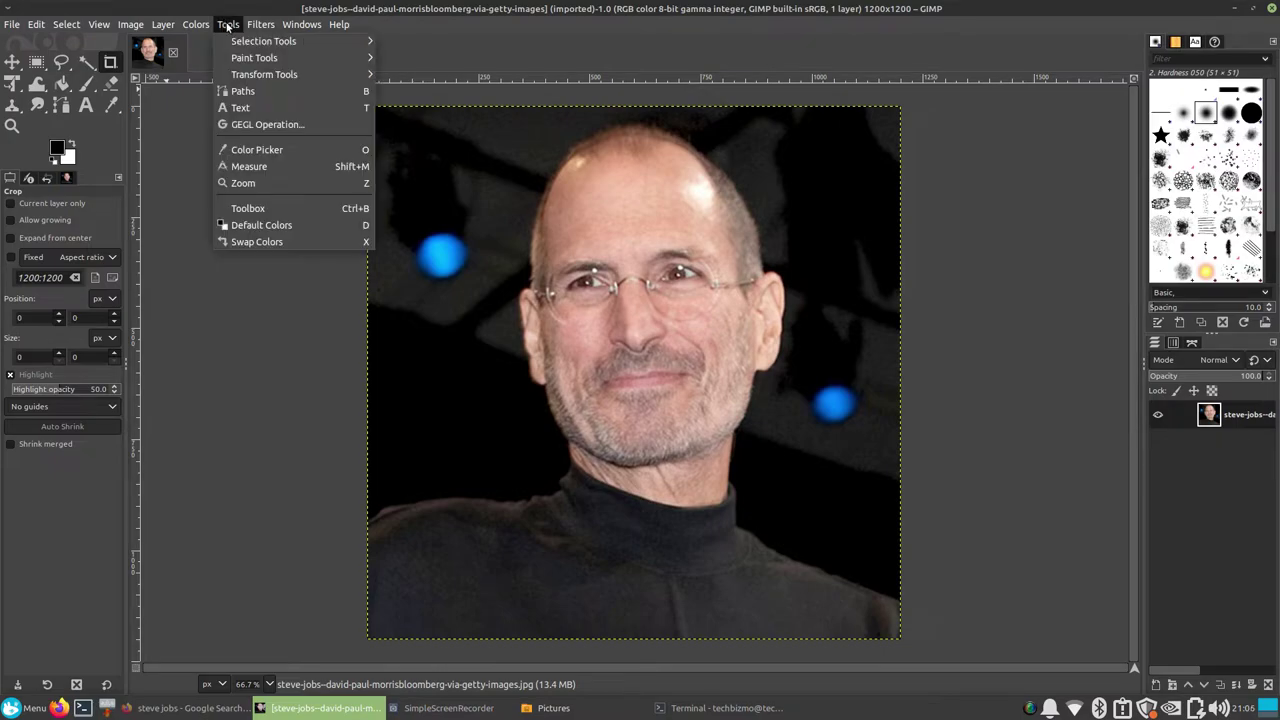
mouse_move(264, 77)
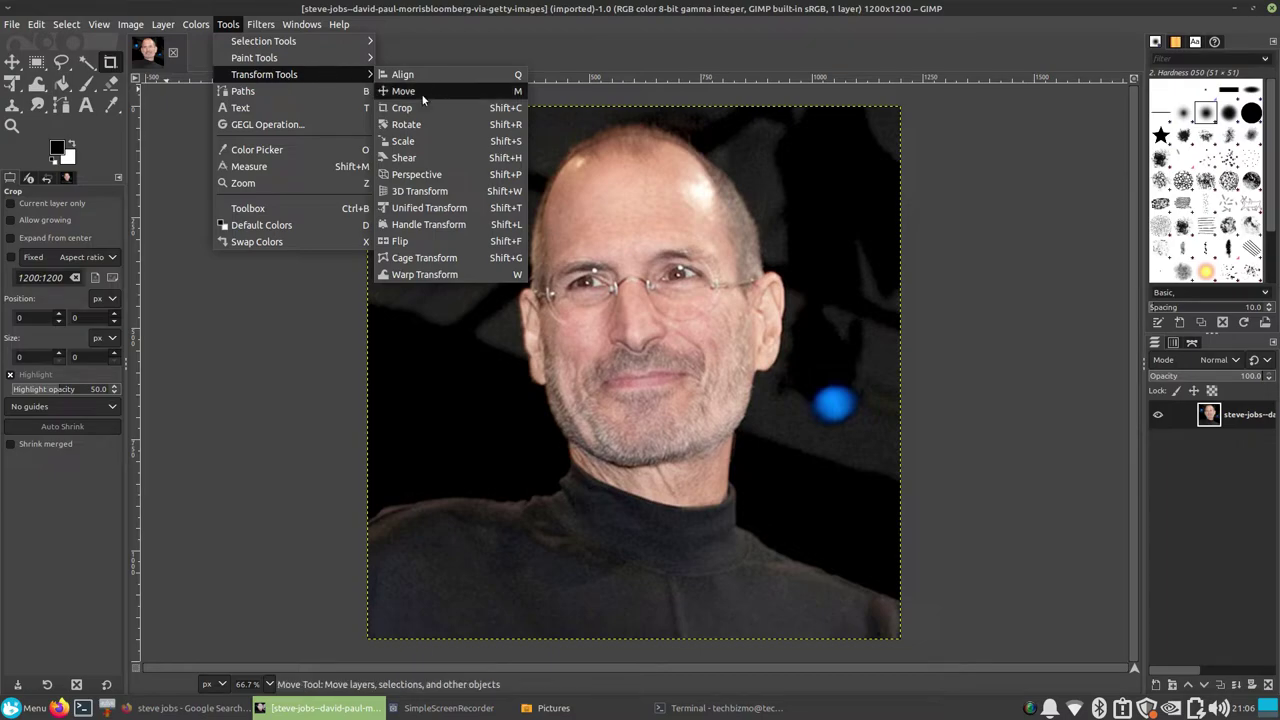
- Select Warp Transform and keep its Mode on Move pixels (size 40, strength 50)
left_click(434, 276)
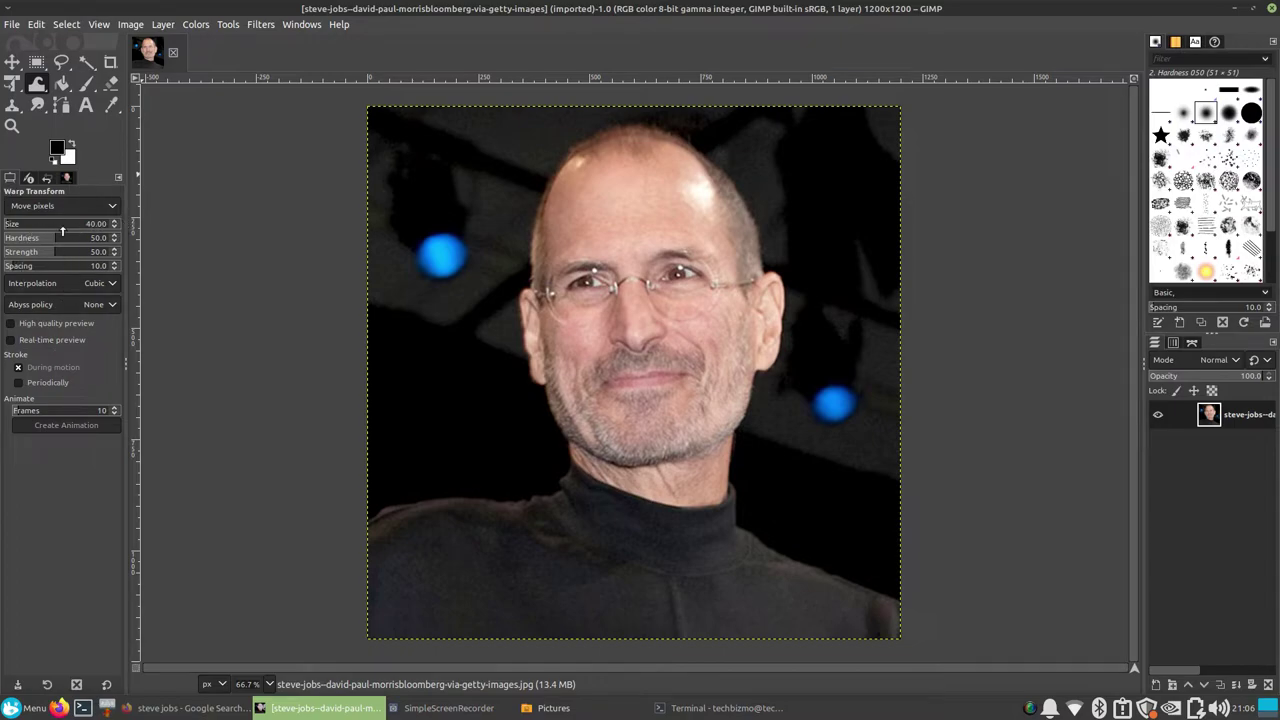
left_click(33, 208)
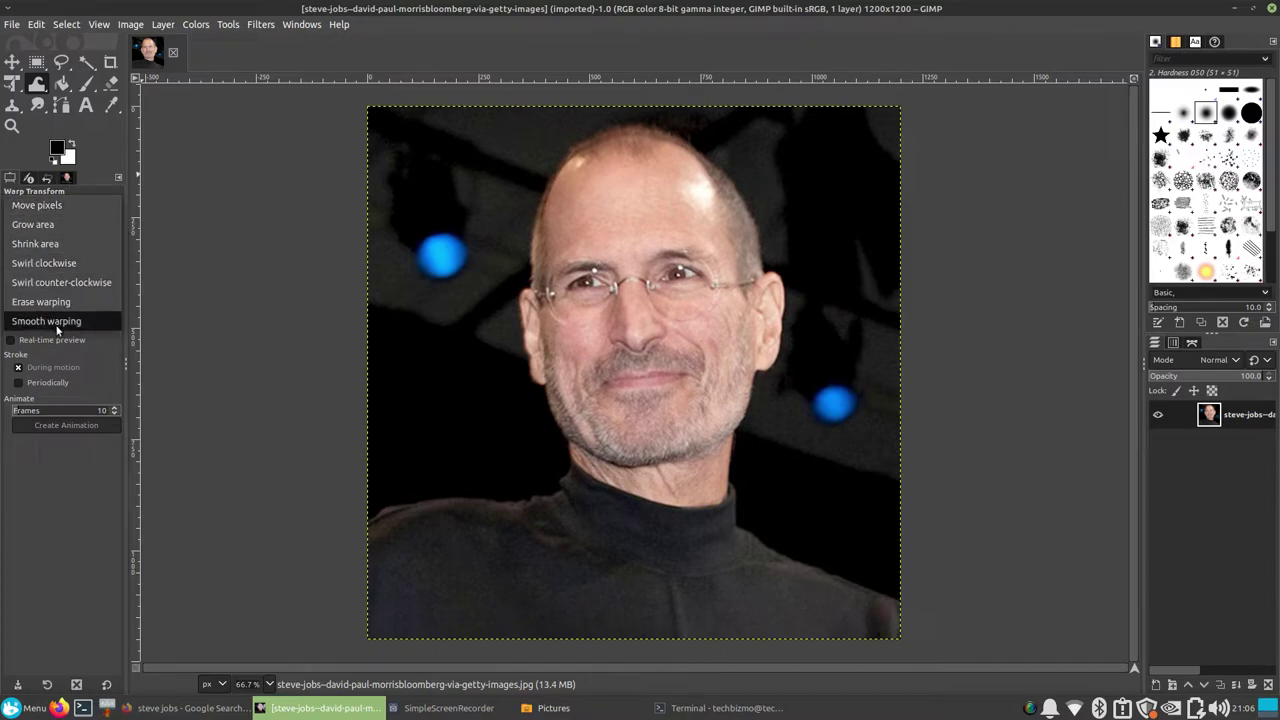
left_click(62, 180)
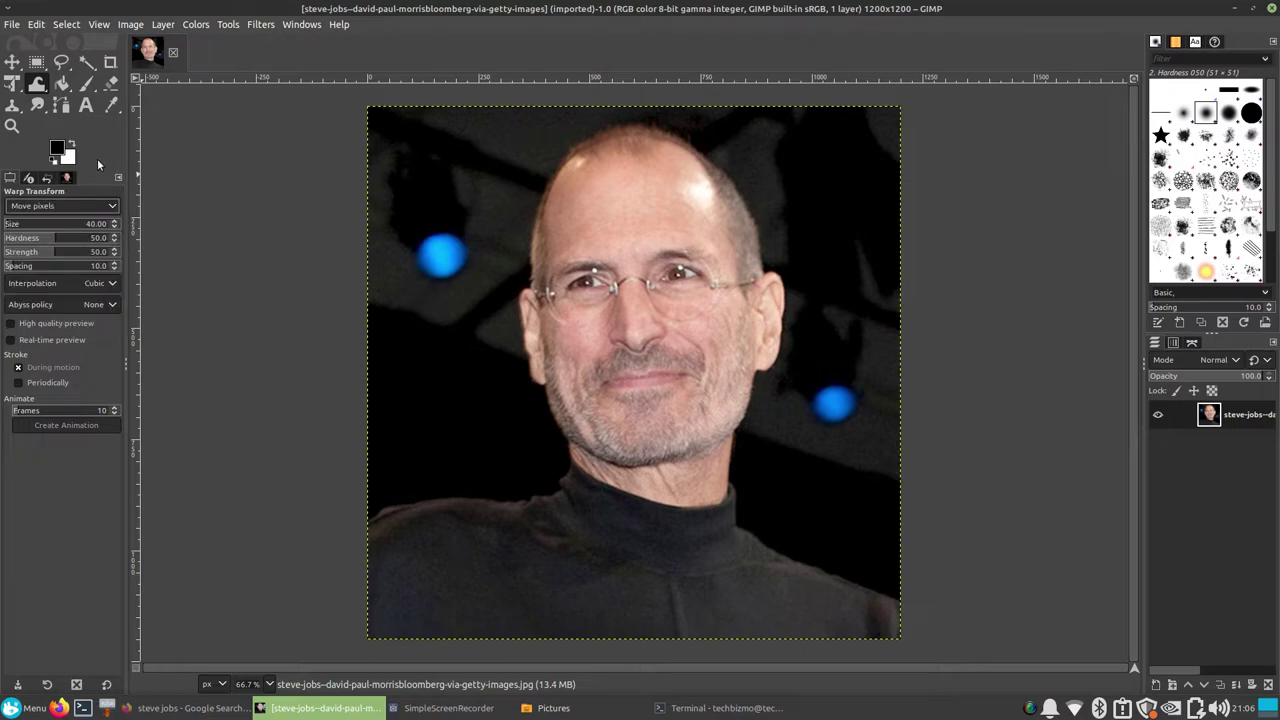
left_click(68, 203)
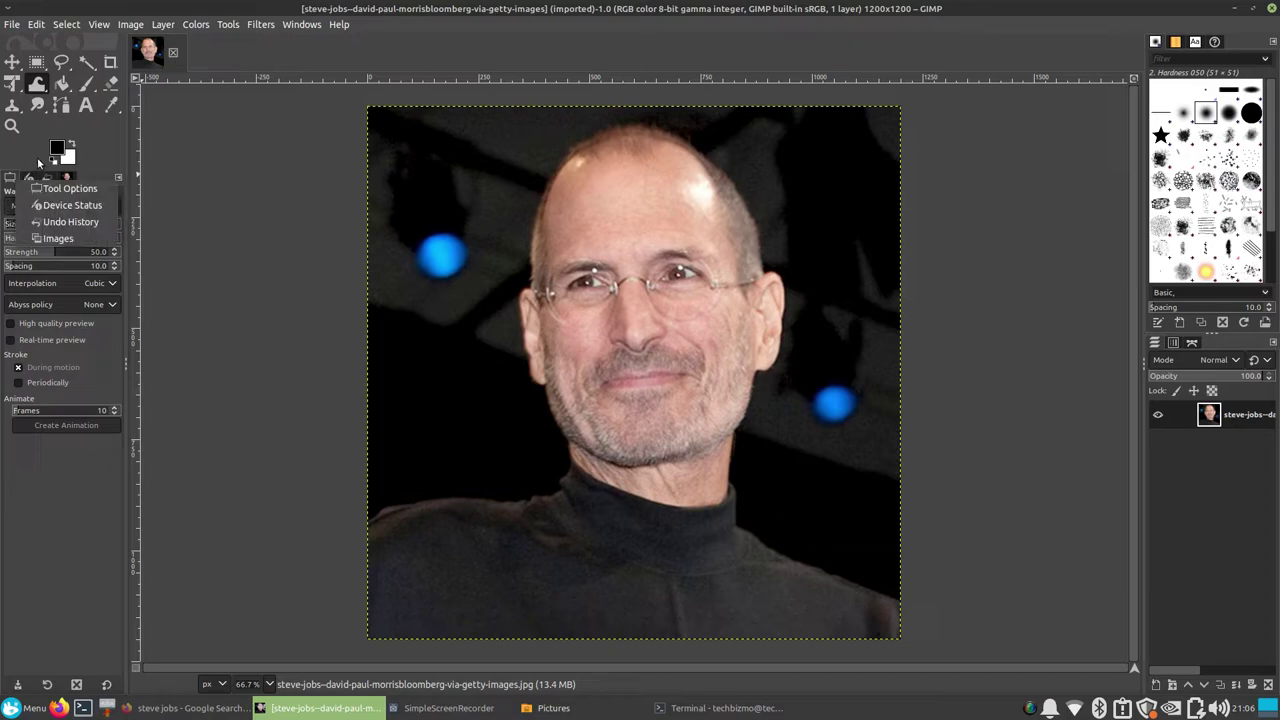
left_click(62, 186)
left_click(65, 210)
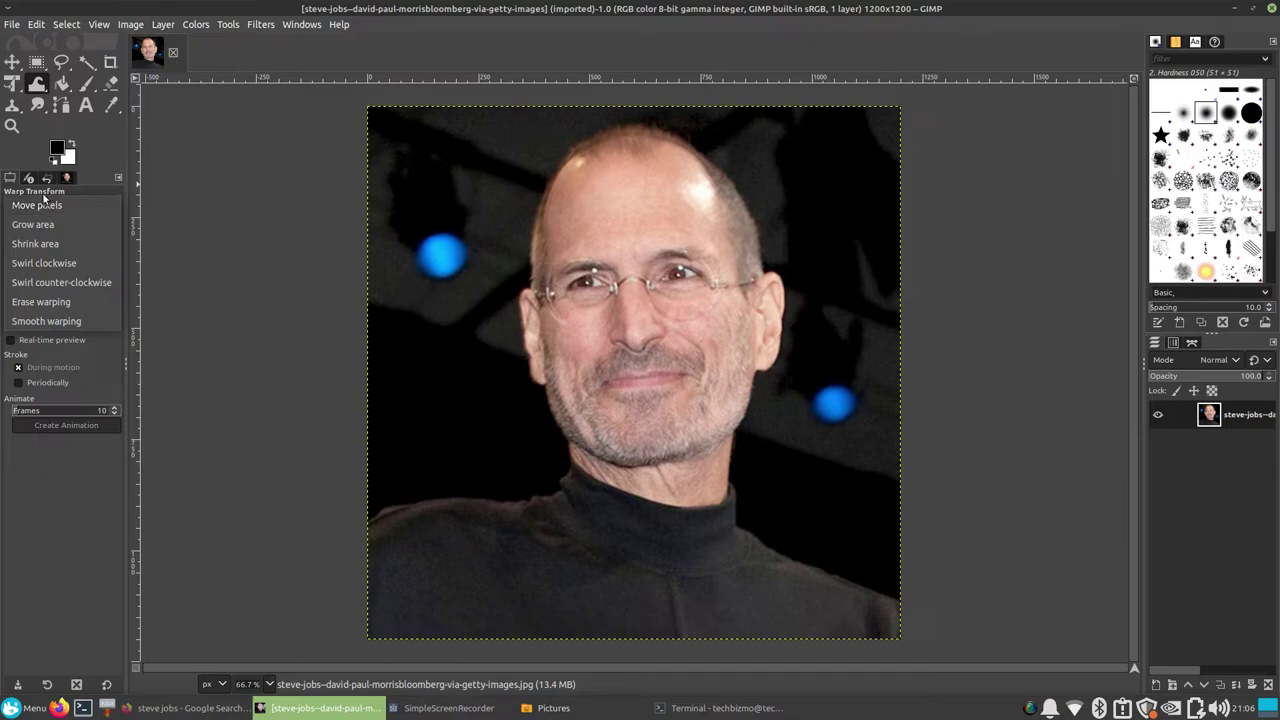
left_click(126, 190)
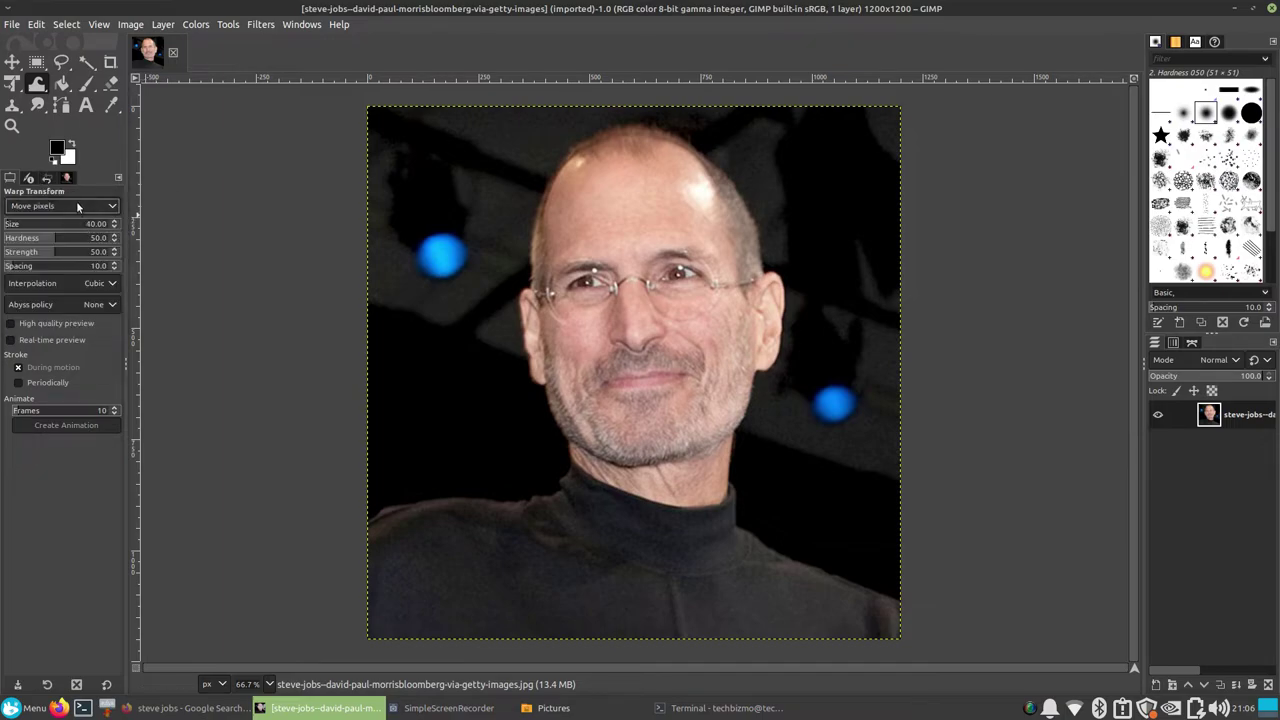
- Enlarge the warp brush to 186.71 and push both eyes and the glasses upward
left_click(50, 205)
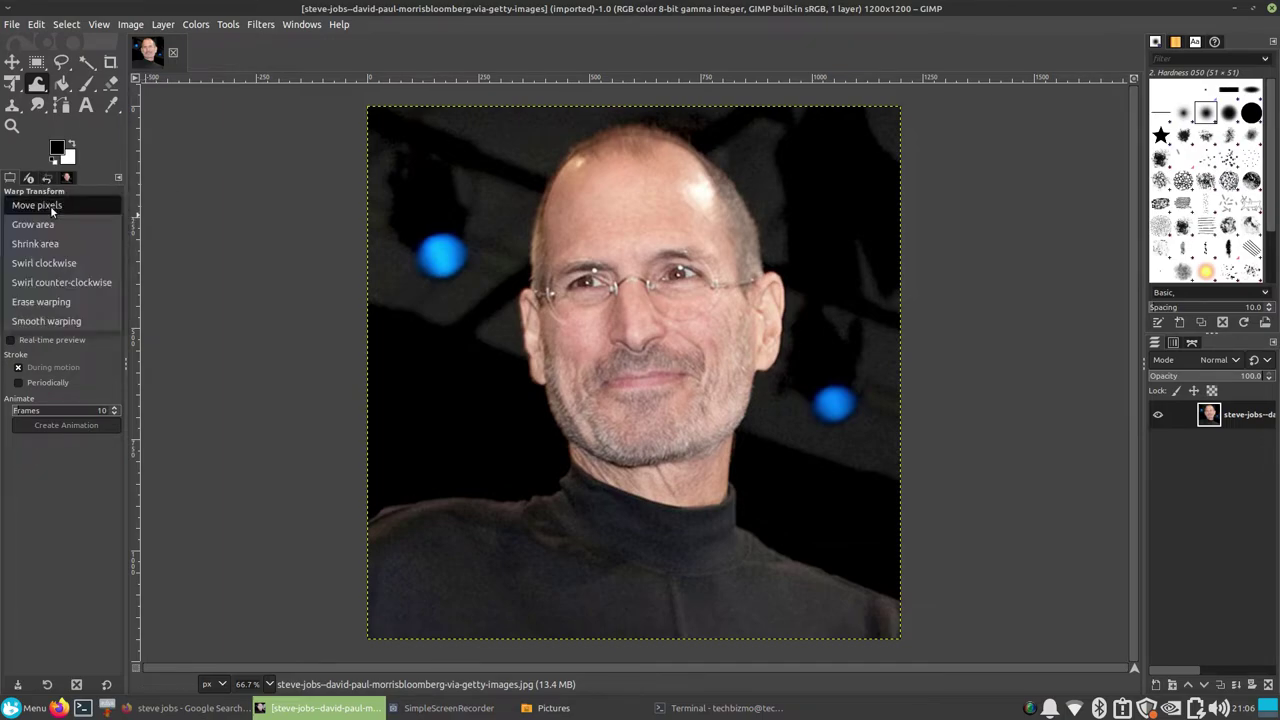
left_click(50, 205)
left_click(50, 205)
left_click(50, 205)
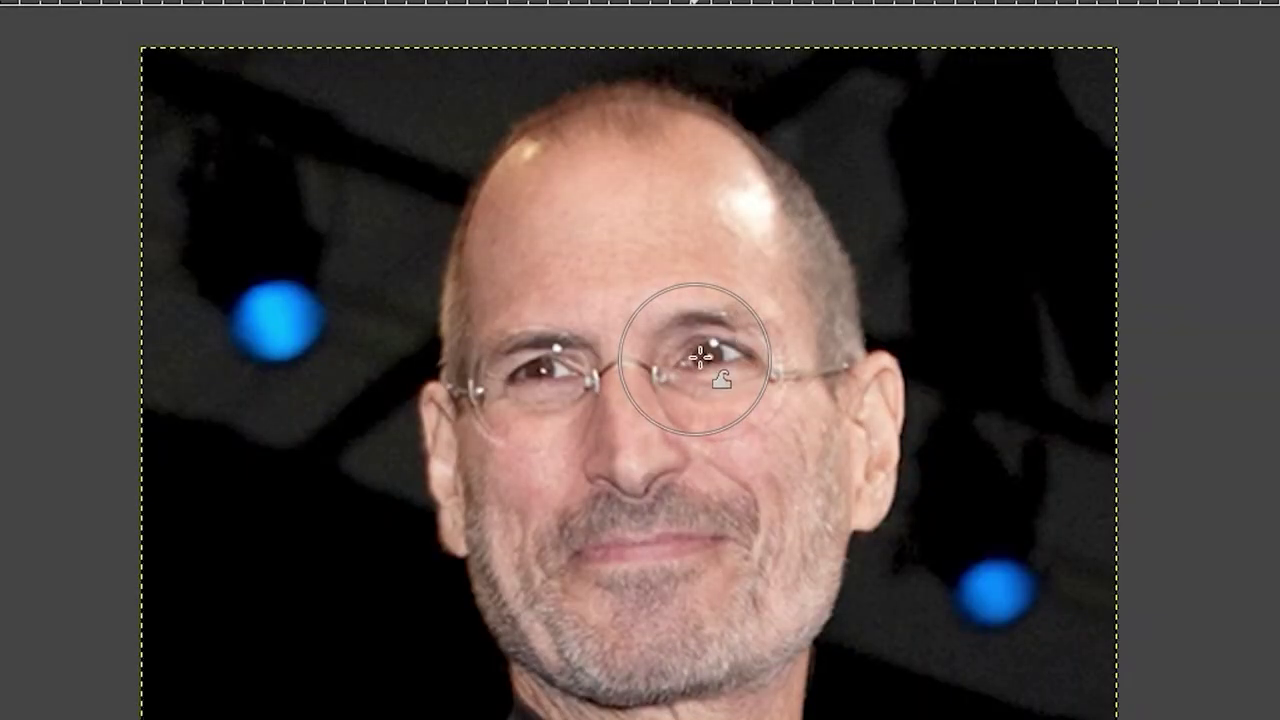
left_click_drag(668, 279, 705, 245)
mouse_move(529, 357)
left_mouse_down()
mouse_move(552, 382)
mouse_move(491, 312)
left_mouse_up()
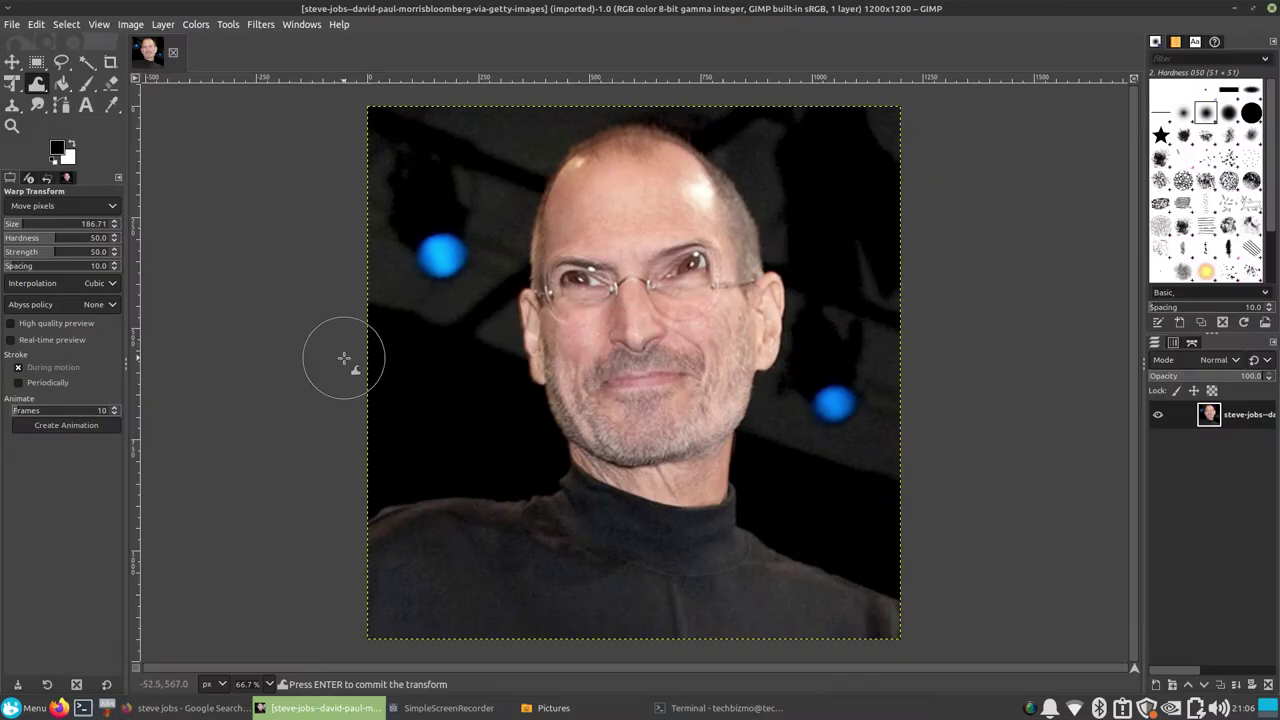
- Switch the warp mode to Grow area and swell the nose and glasses bridge
left_click(30, 206)
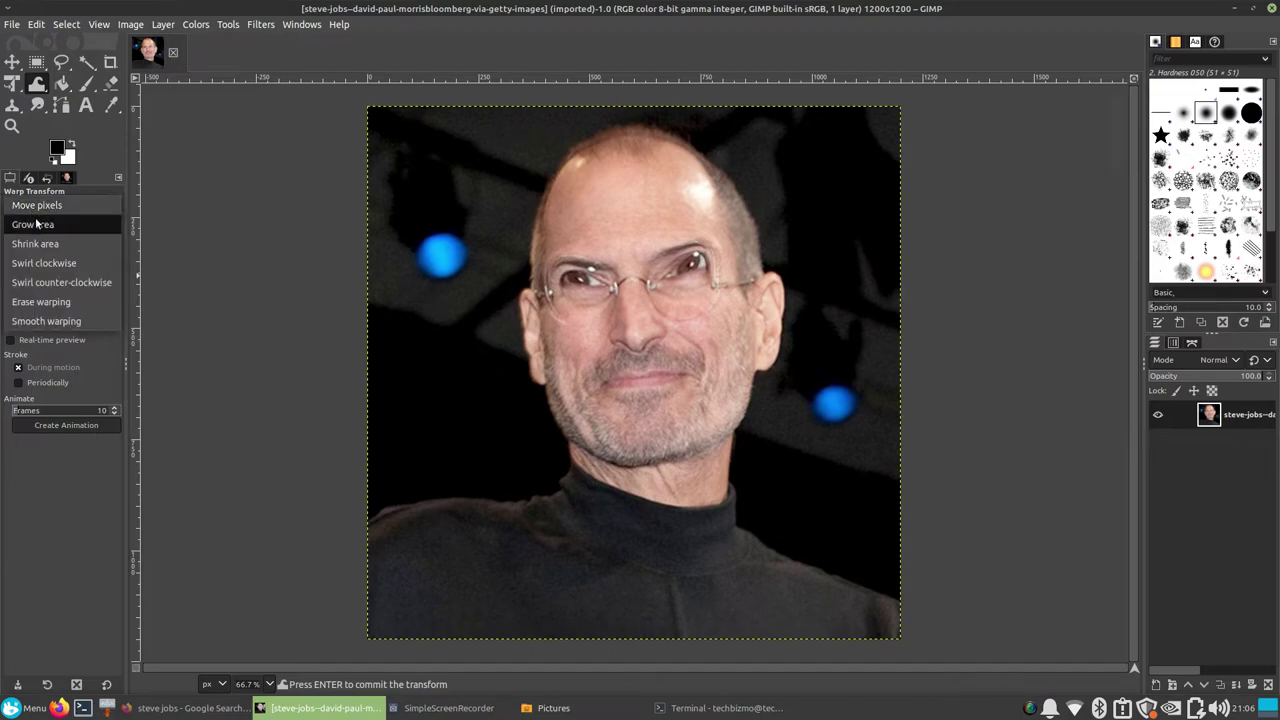
left_click(33, 224)
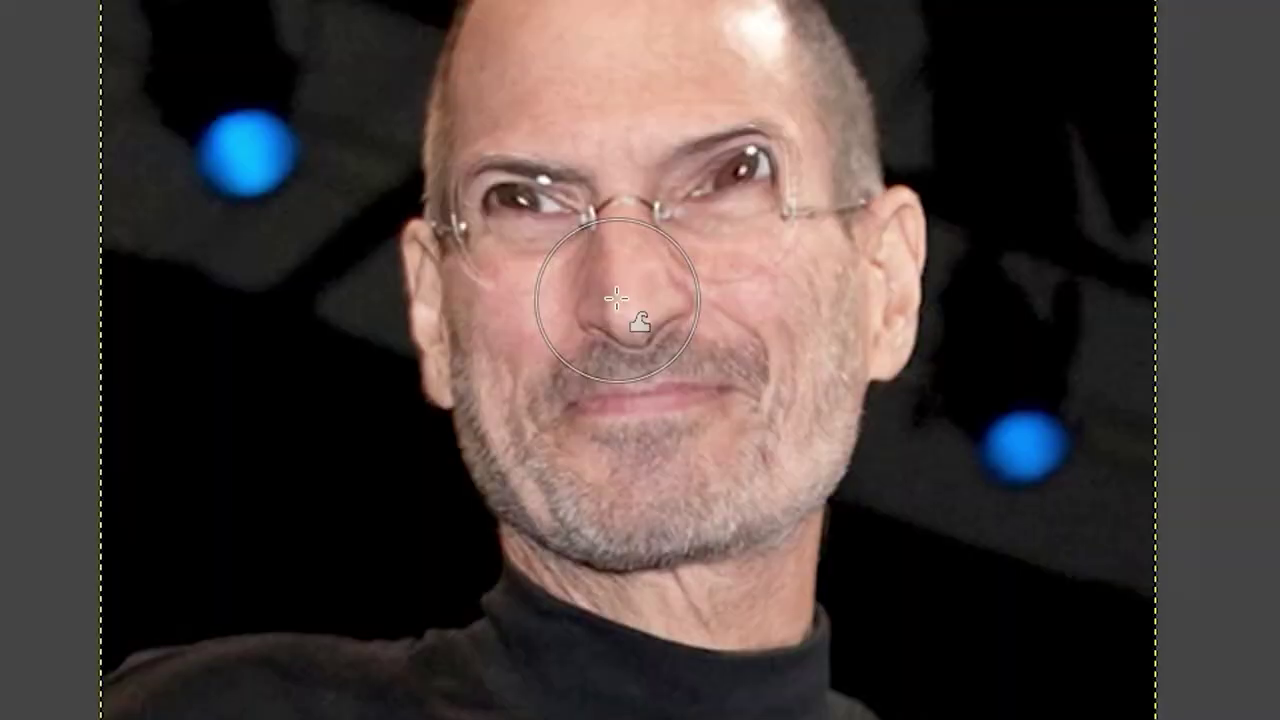
mouse_move(617, 298)
left_mouse_down()
mouse_move(623, 275)
mouse_move(634, 297)
left_mouse_up()
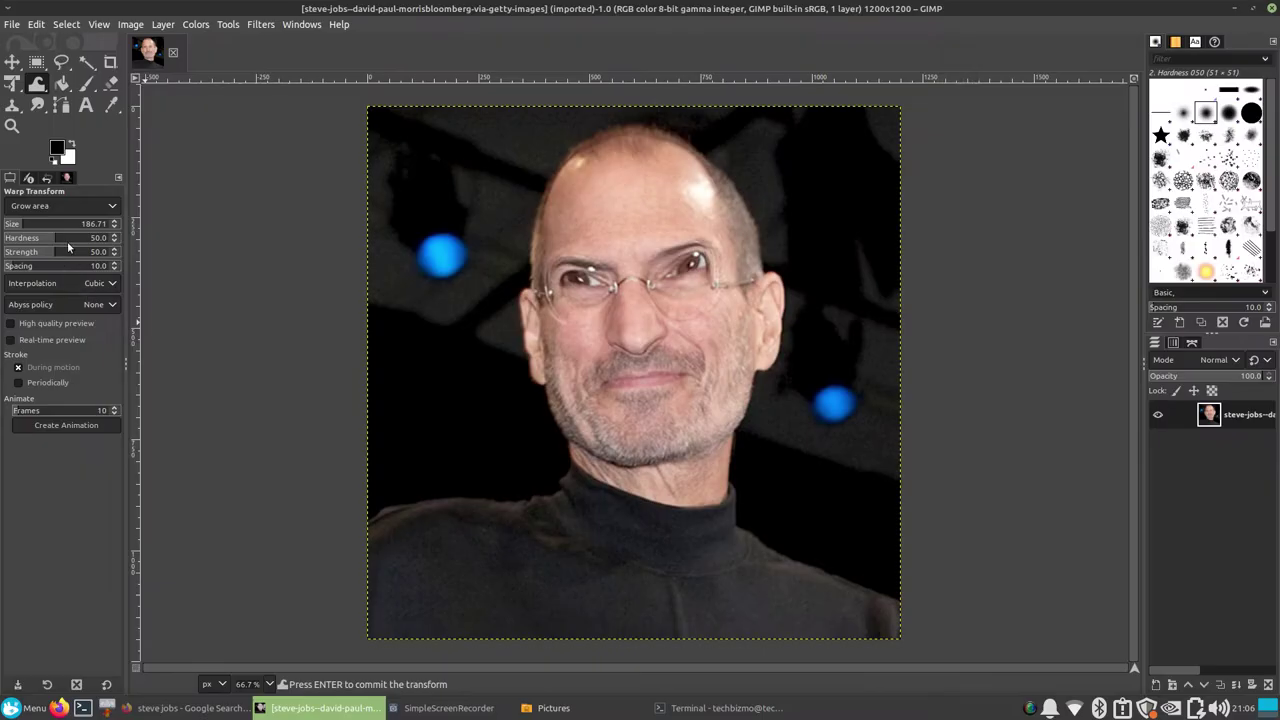
left_click(40, 205)
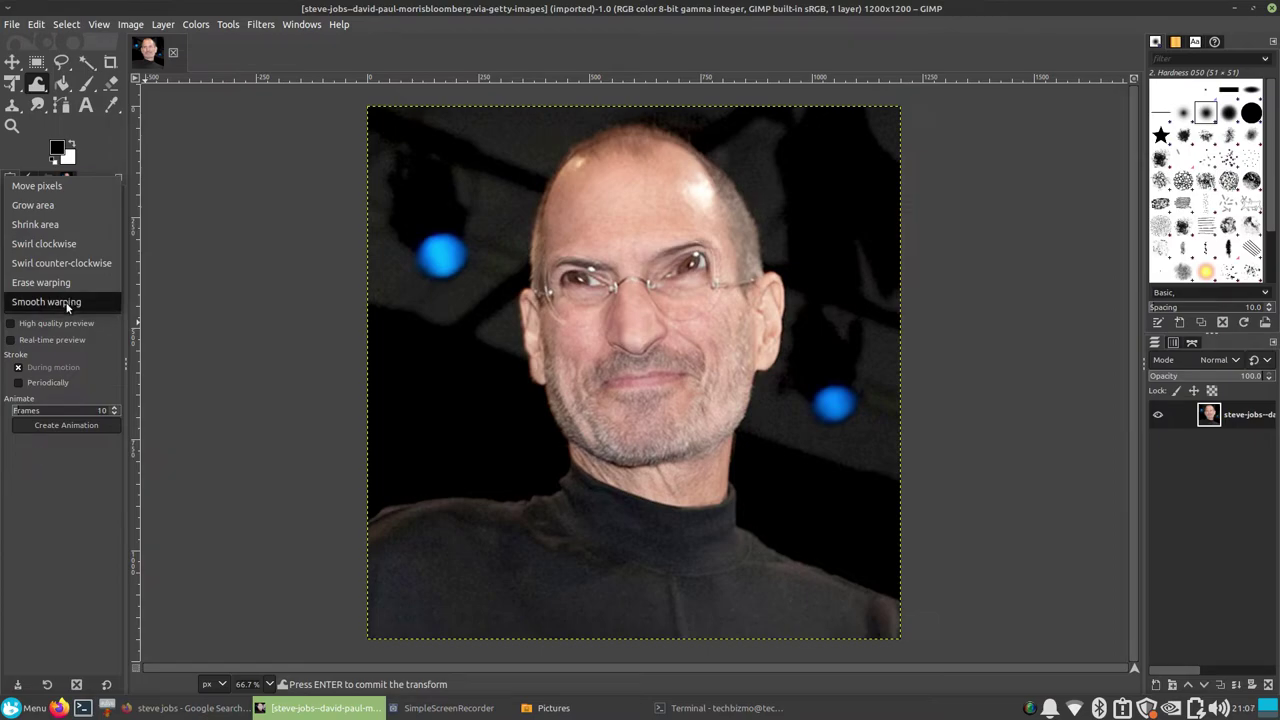
- Return to Move pixels, push the mouth up-left into a squashed grin, and enlarge the brush
left_click(36, 186)
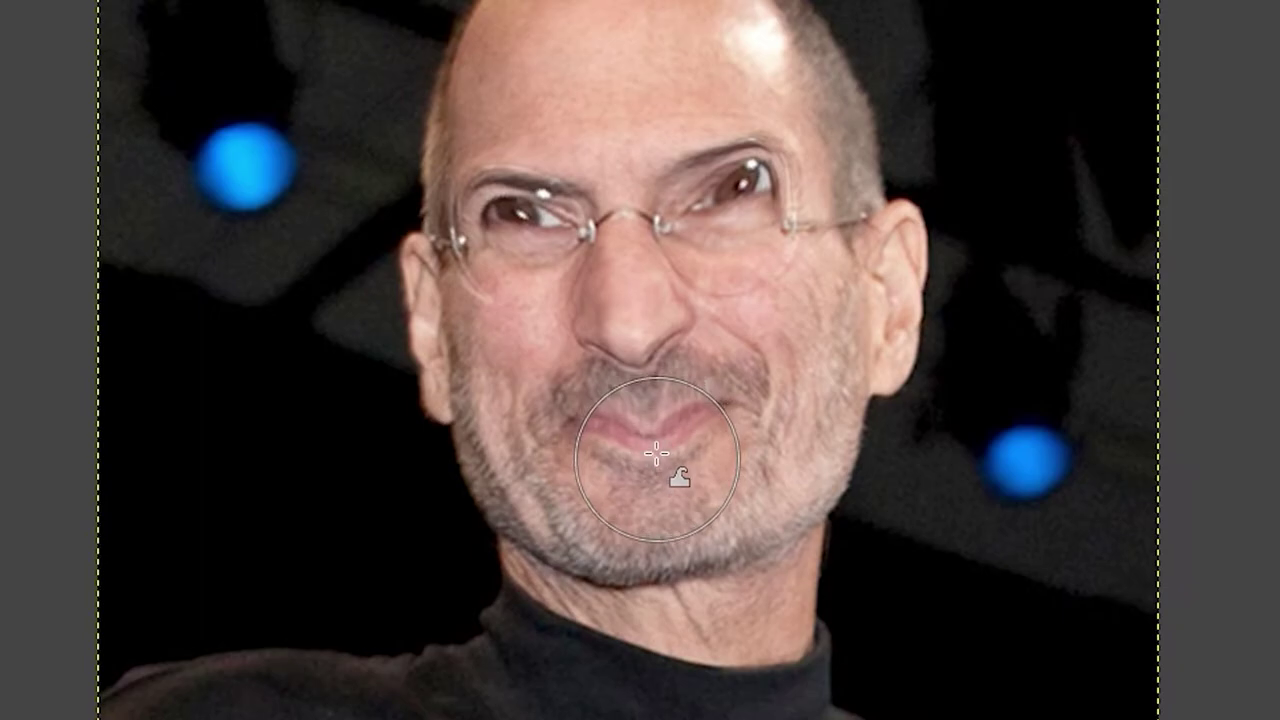
mouse_move(647, 399)
left_mouse_down()
mouse_move(640, 381)
mouse_move(640, 420)
mouse_move(625, 430)
mouse_move(660, 380)
mouse_move(692, 423)
left_mouse_up()
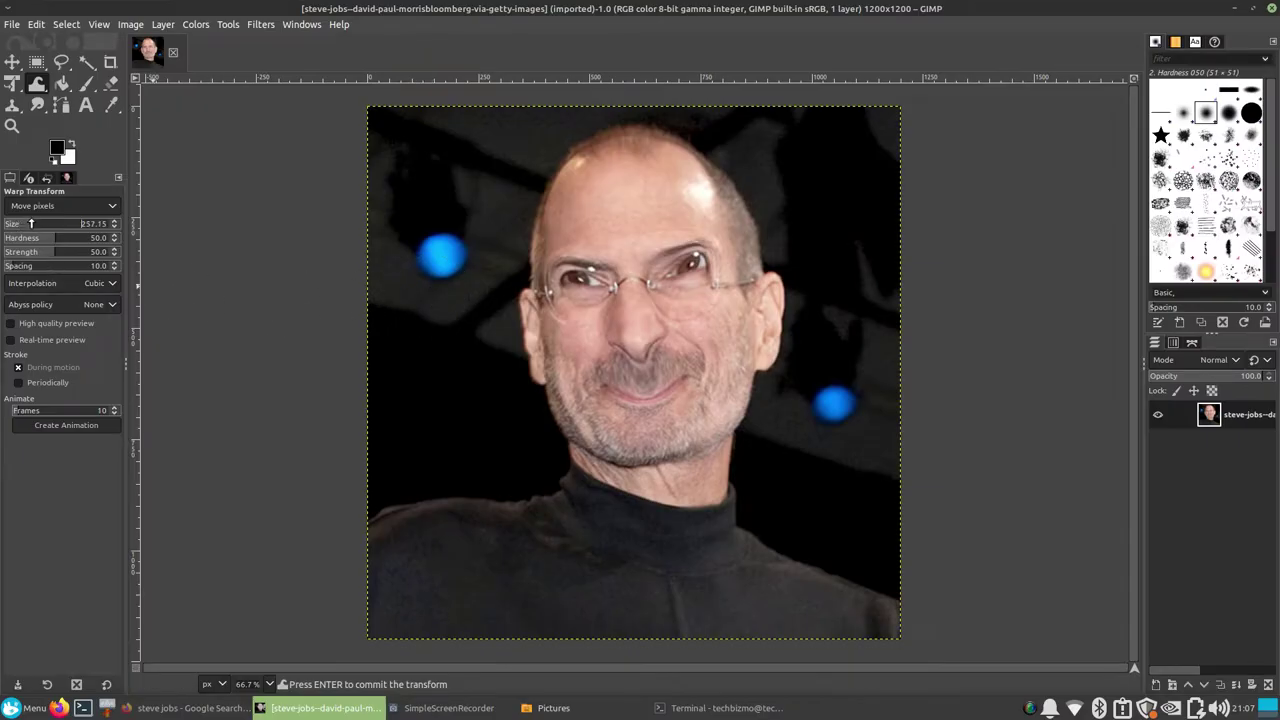
left_click_drag(523, 380, 672, 374)
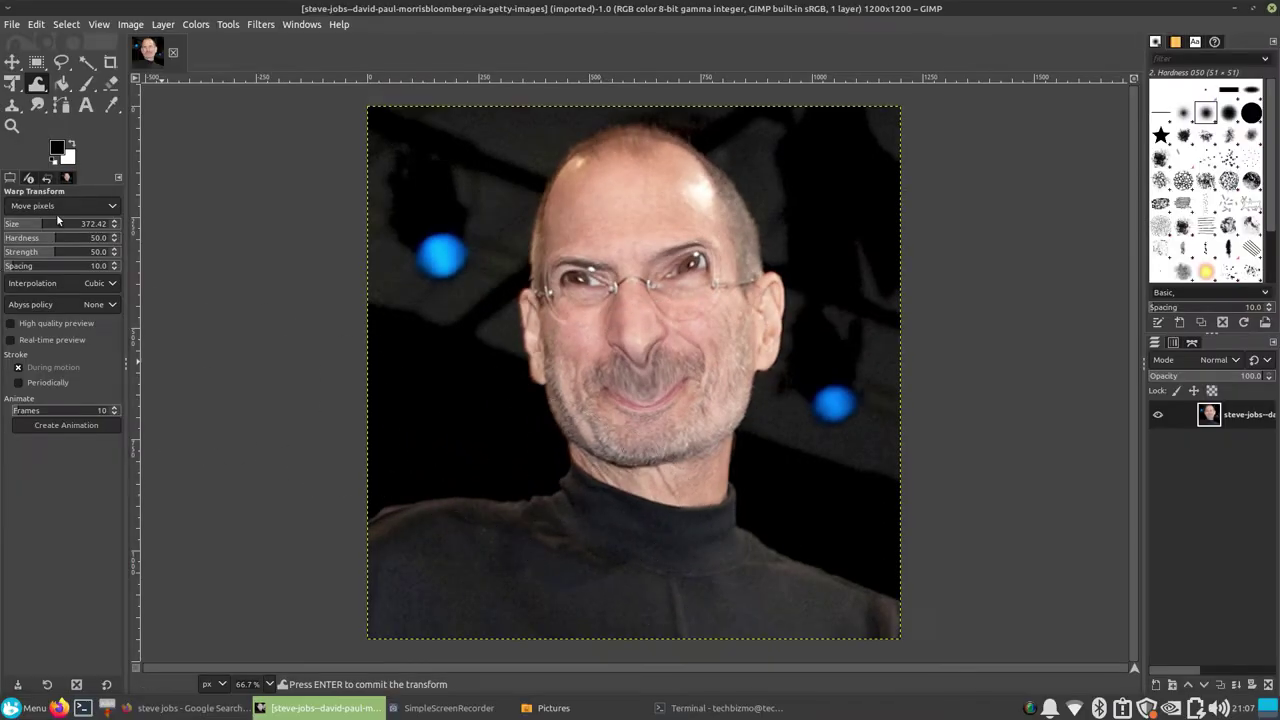
left_click(59, 206)
- Switch the warp to Swirl clockwise and twist the face around the nose with two drags
left_click(44, 263)
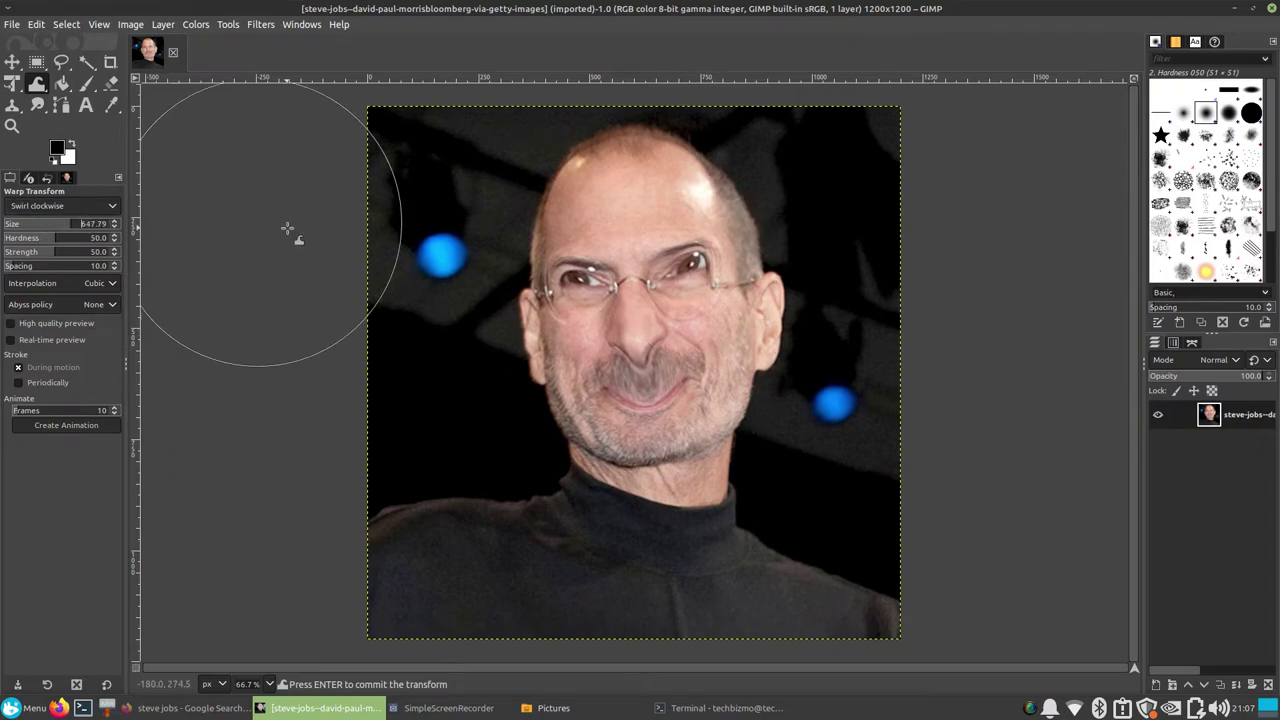
mouse_move(663, 286)
left_mouse_down()
mouse_move(609, 367)
mouse_move(686, 325)
mouse_move(586, 386)
left_mouse_up()
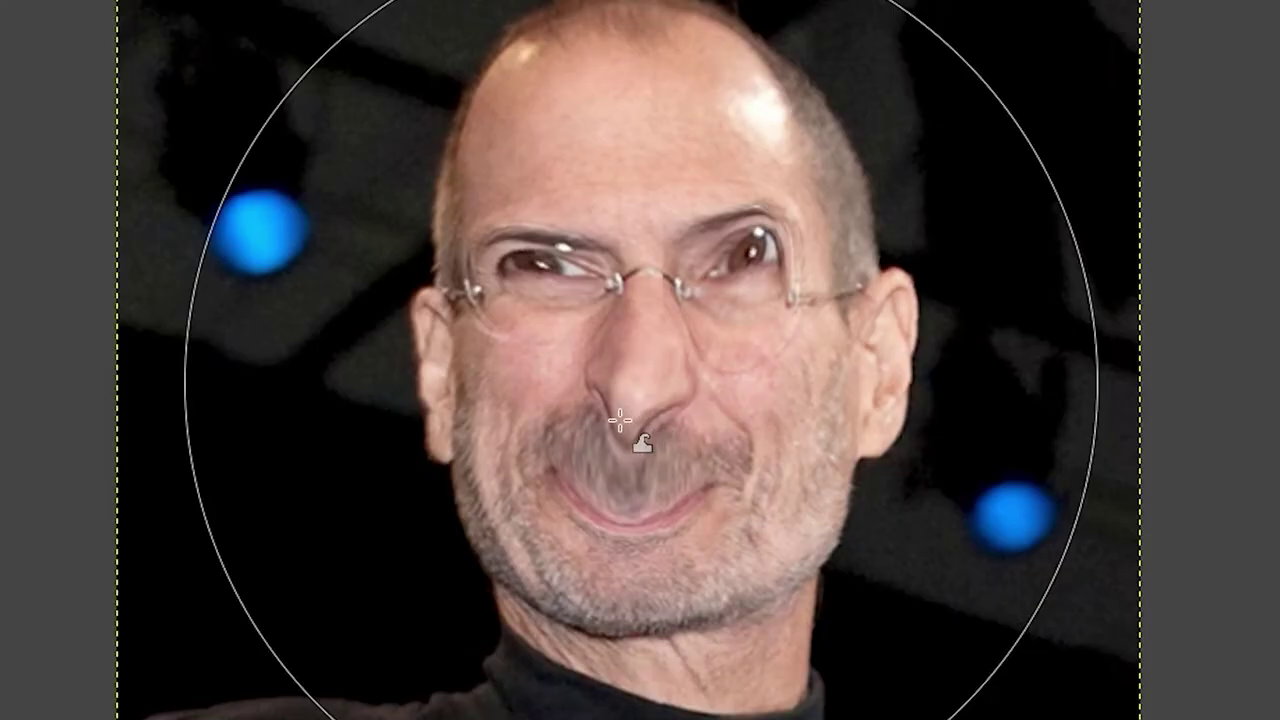
mouse_move(666, 345)
left_mouse_down()
mouse_move(714, 419)
mouse_move(683, 423)
left_mouse_up()
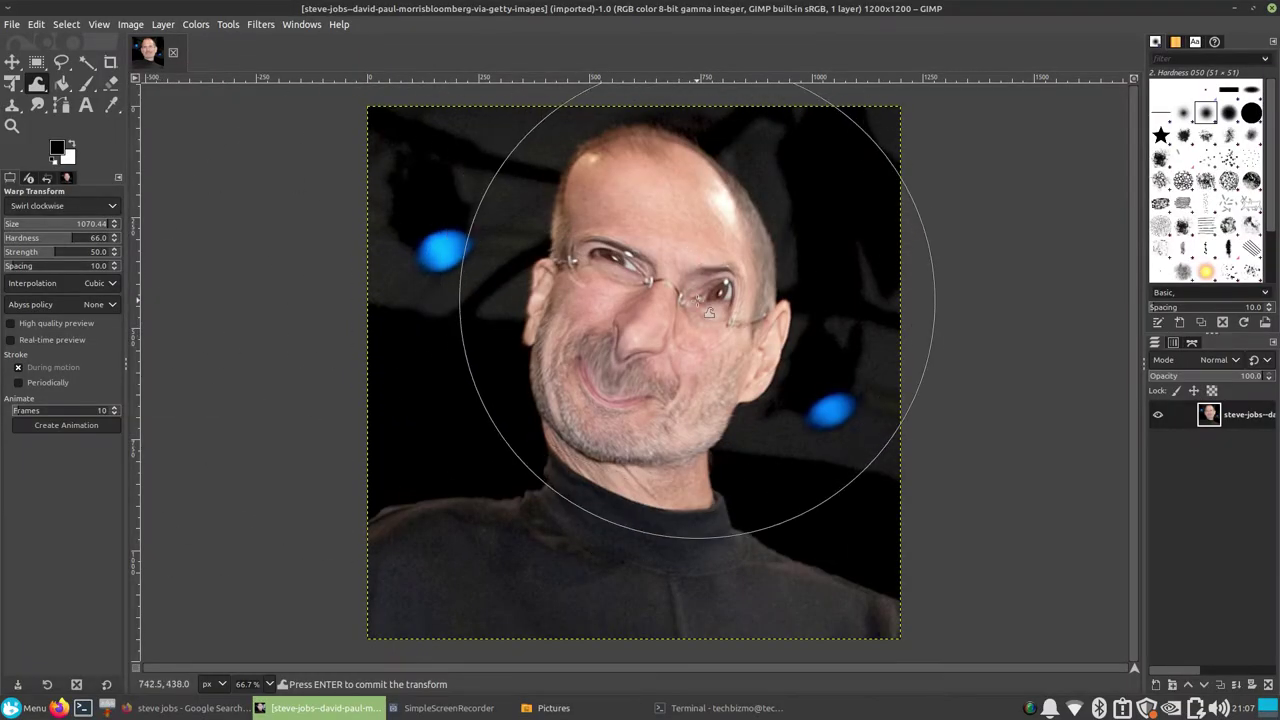
right_click(697, 278)
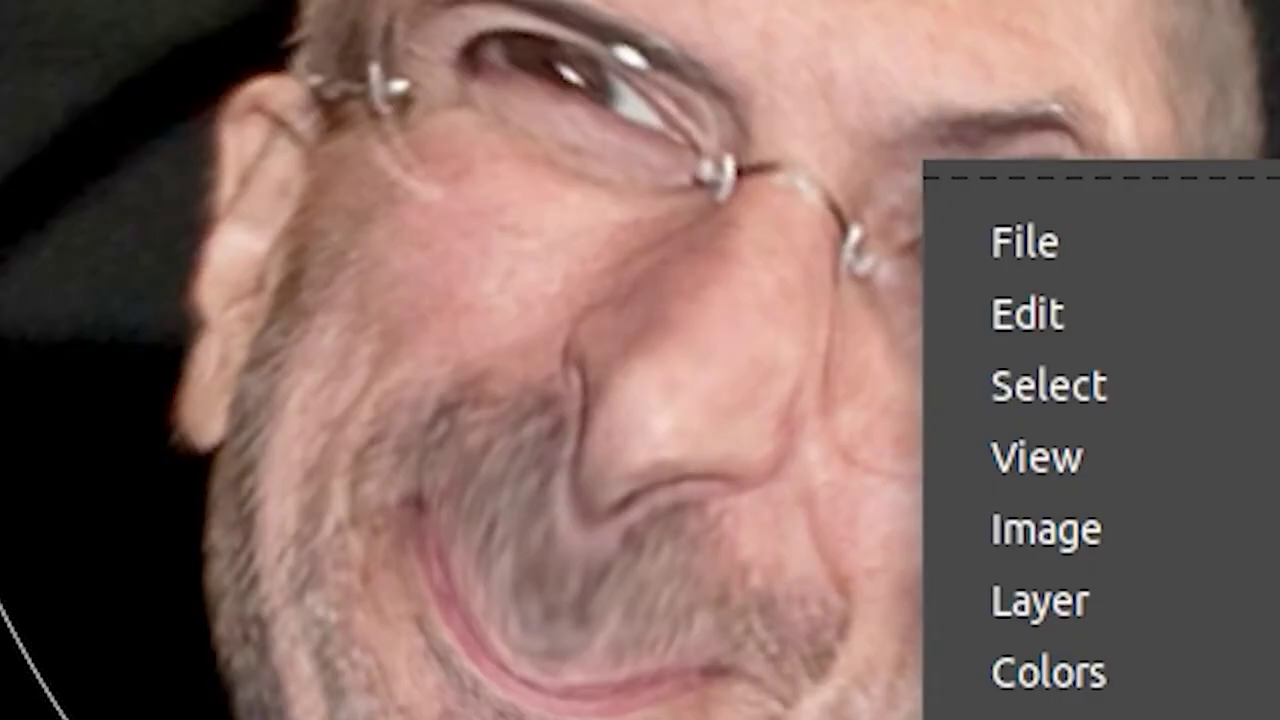
key("Escape")
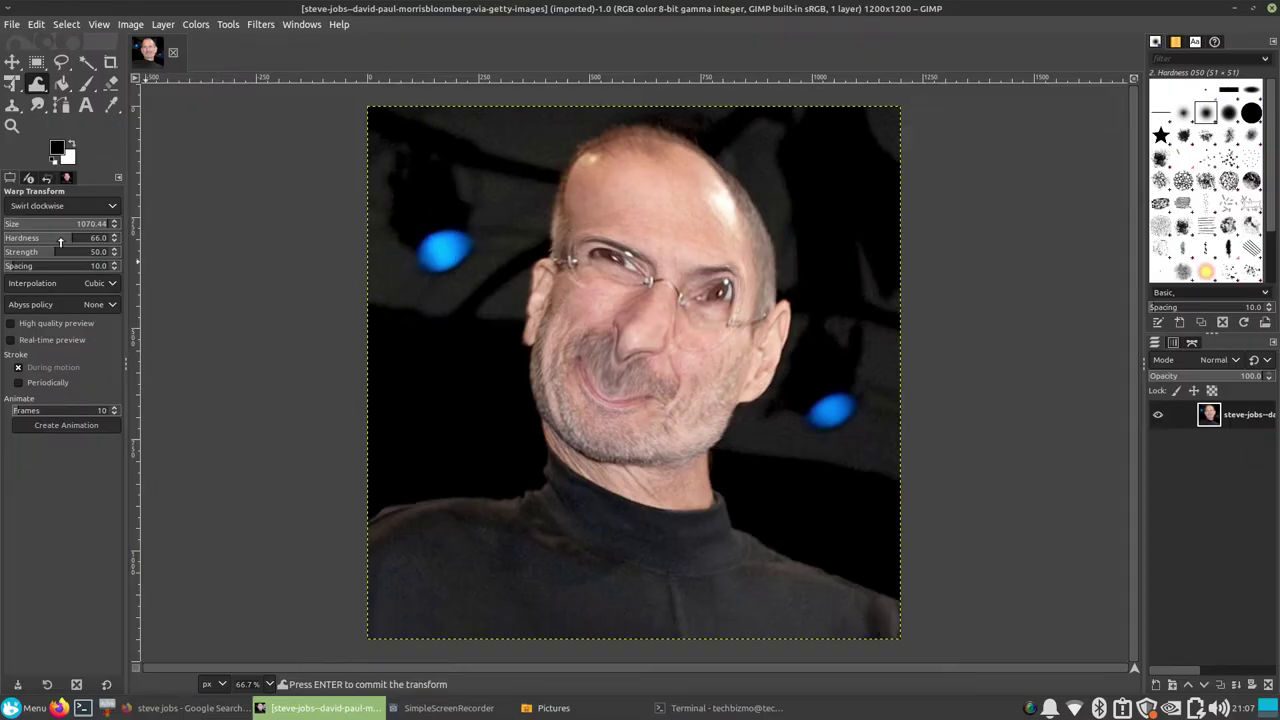
left_click(55, 205)
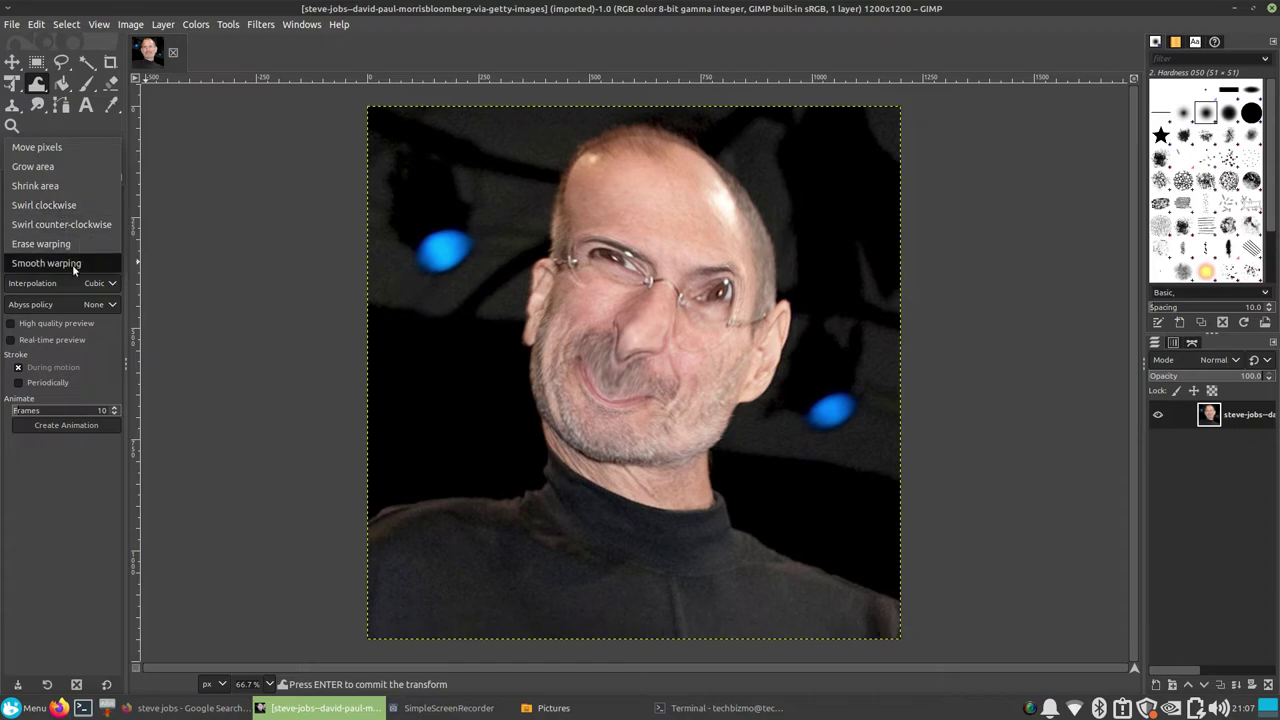
- Erase the warp over the mouth with Erase warping, then set the mode to Smooth warping
left_click(57, 243)
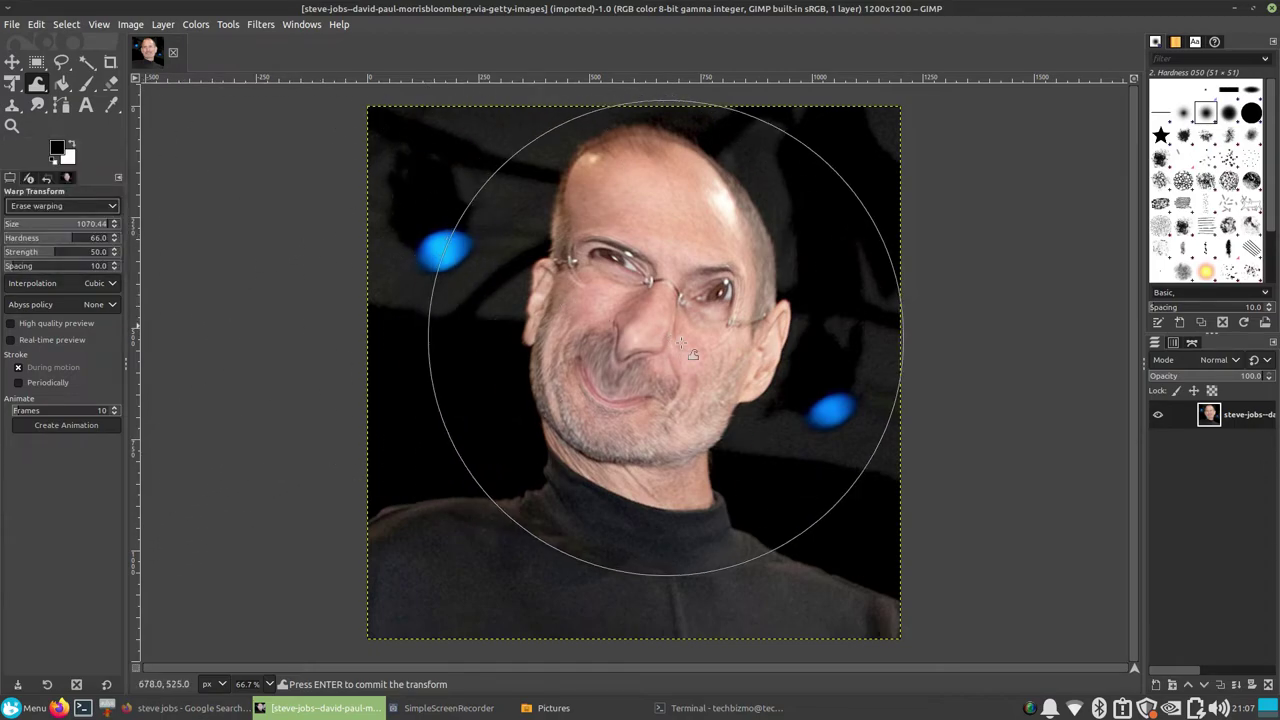
right_click(290, 214)
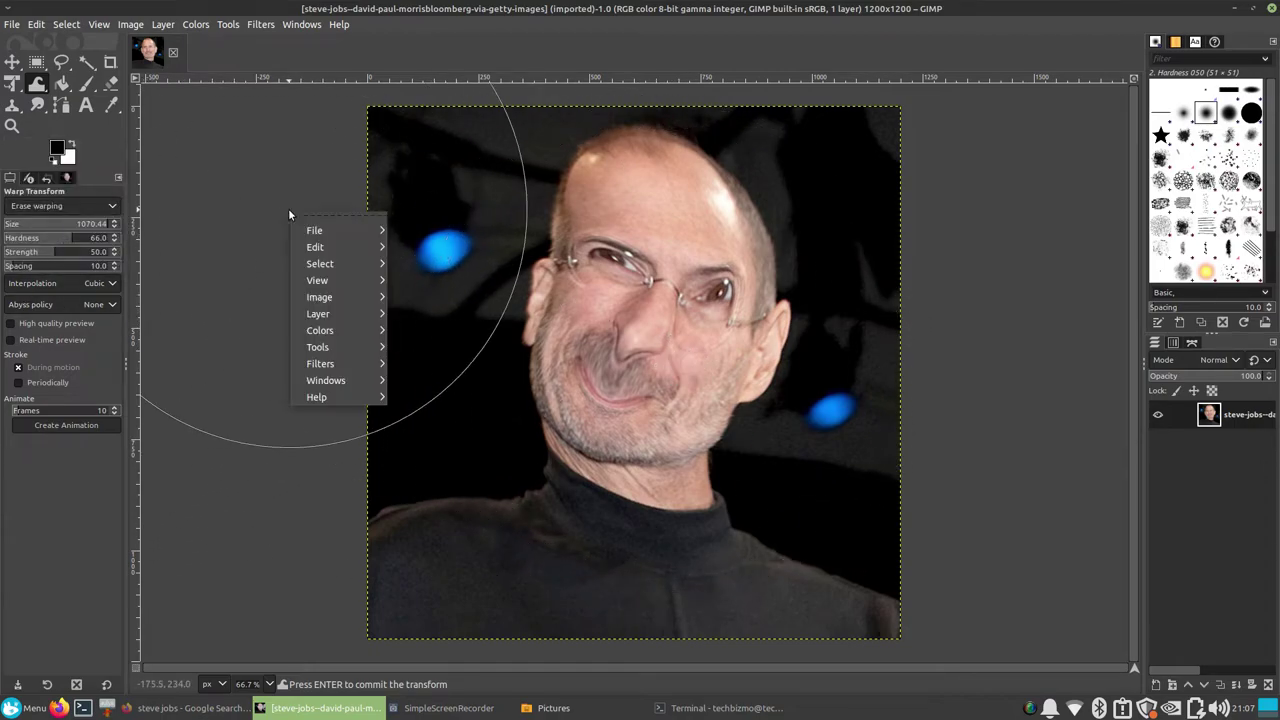
key("Escape")
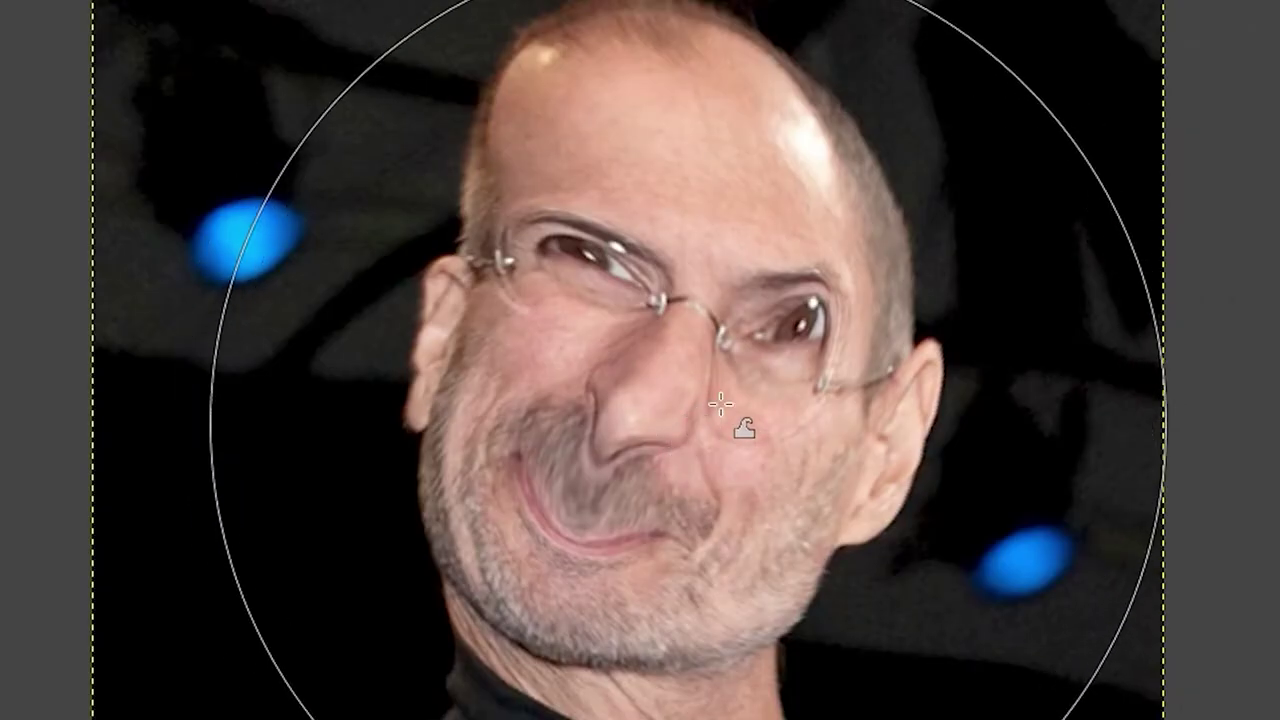
mouse_move(688, 342)
left_mouse_down()
mouse_move(648, 377)
mouse_move(626, 437)
left_mouse_up()
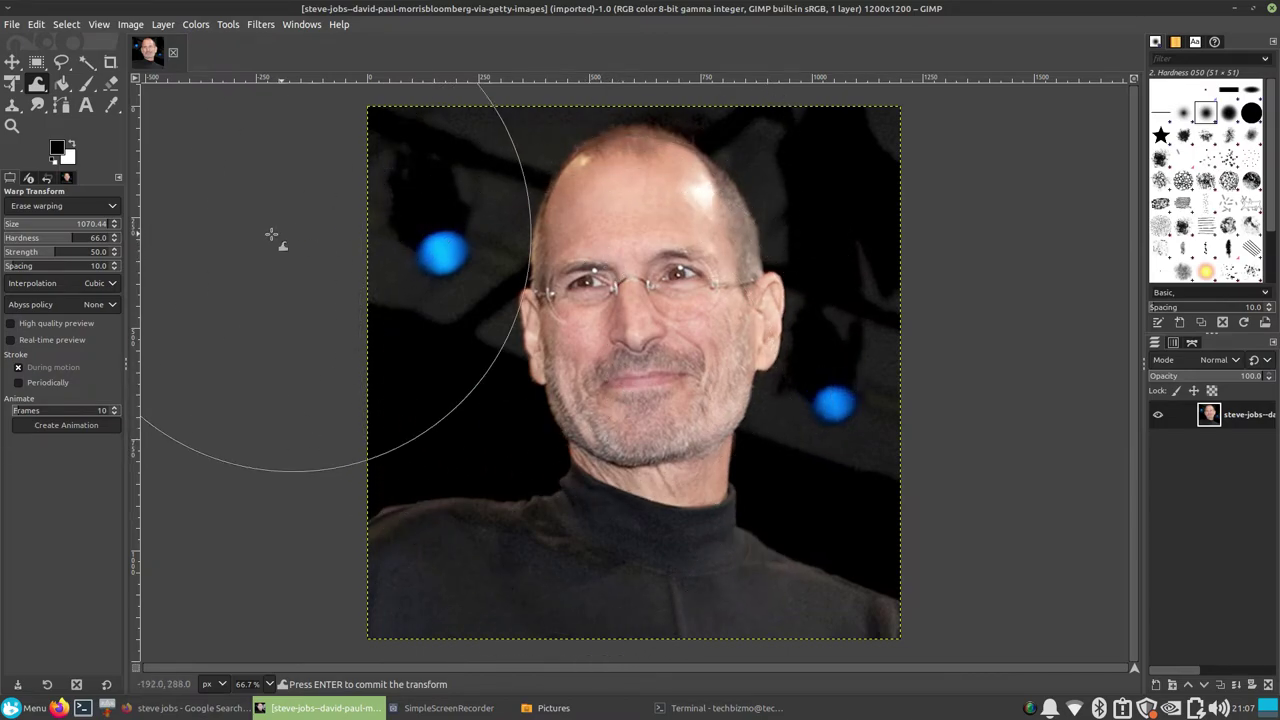
left_click(65, 205)
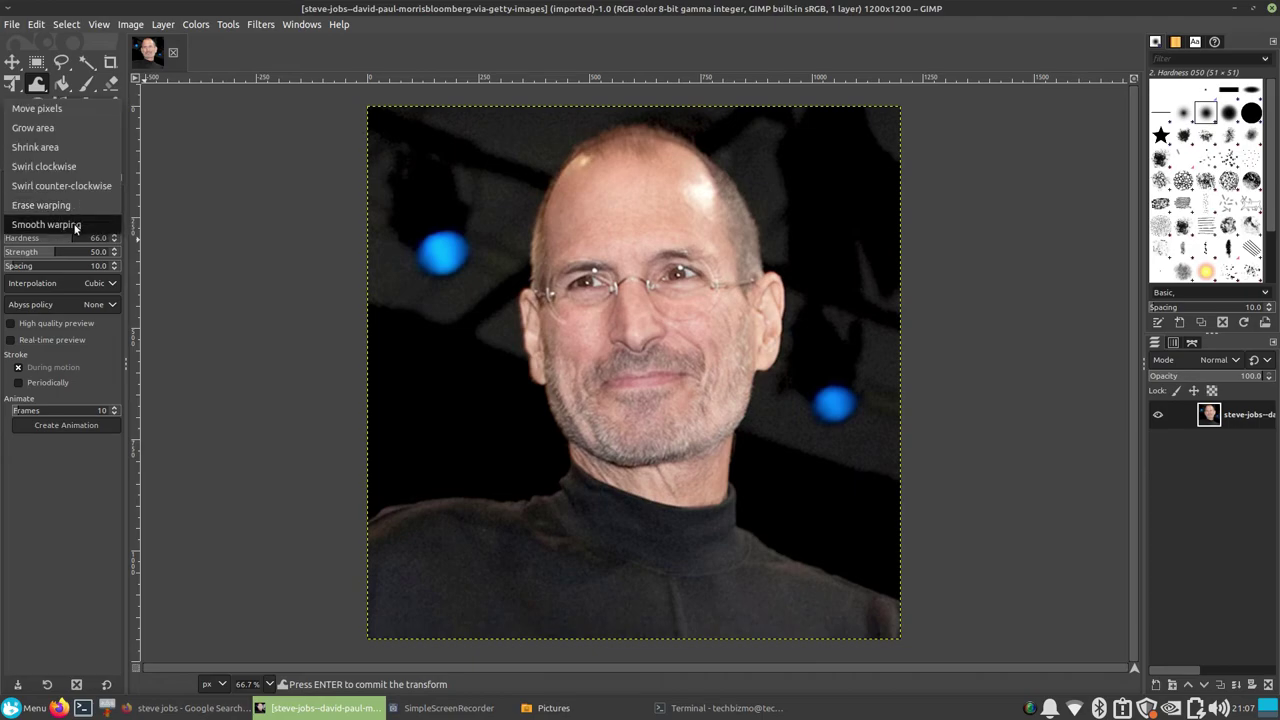
left_click(60, 224)
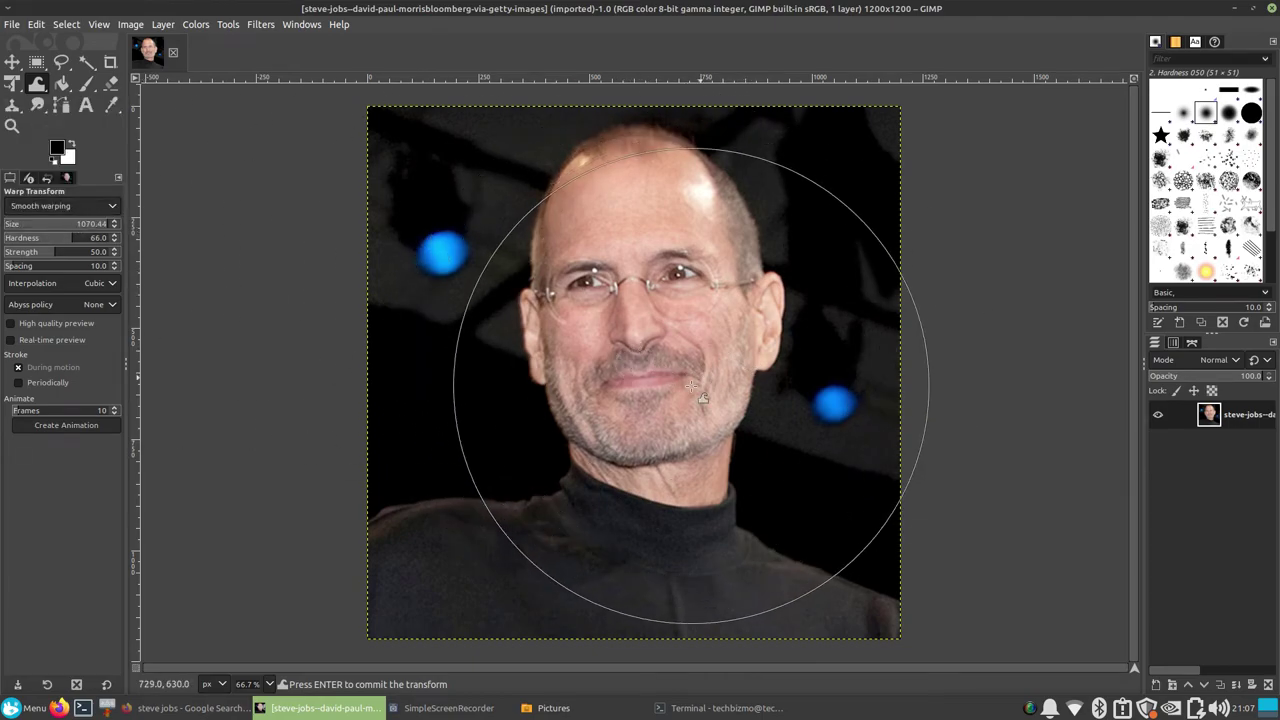
- Switch the warp mode to Move pixels and drag the lower face down and left
left_click(86, 200)
left_click(47, 104)
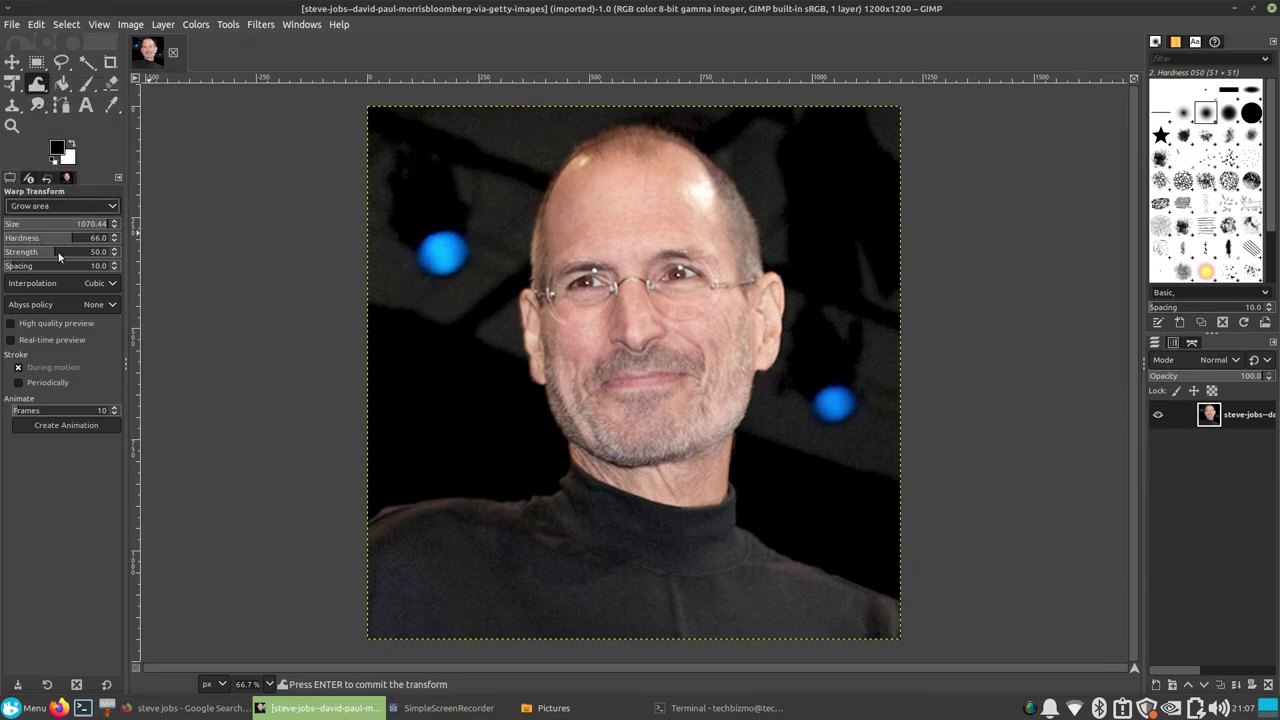
left_click(60, 205)
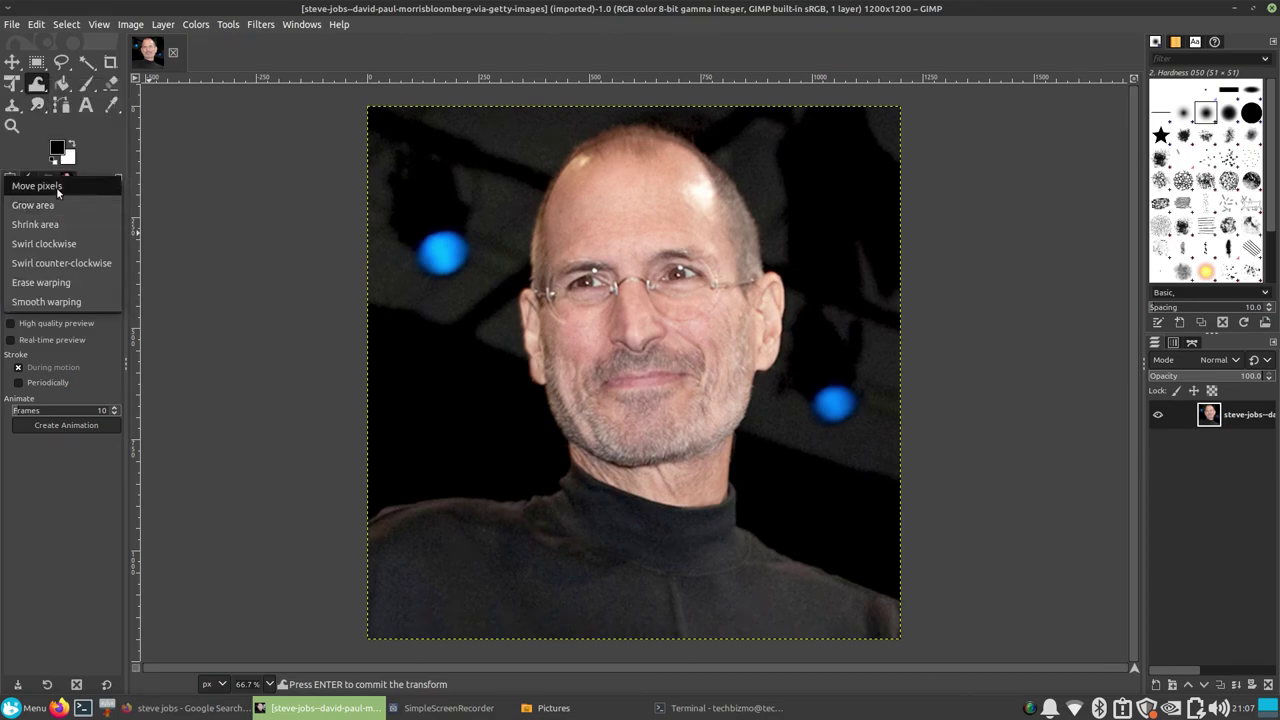
left_click(30, 184)
left_click_drag(591, 270, 512, 530)
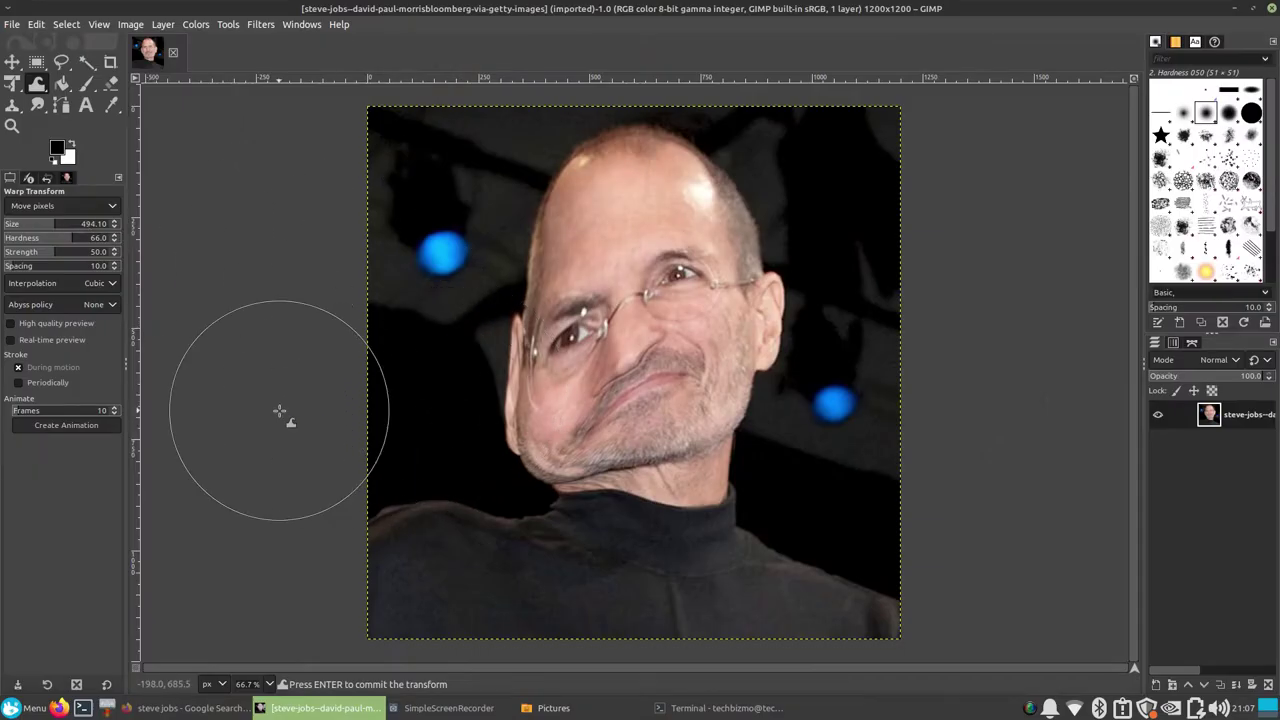
- Smooth out the distorted face, chin and jaw with Smooth warping
left_click(60, 205)
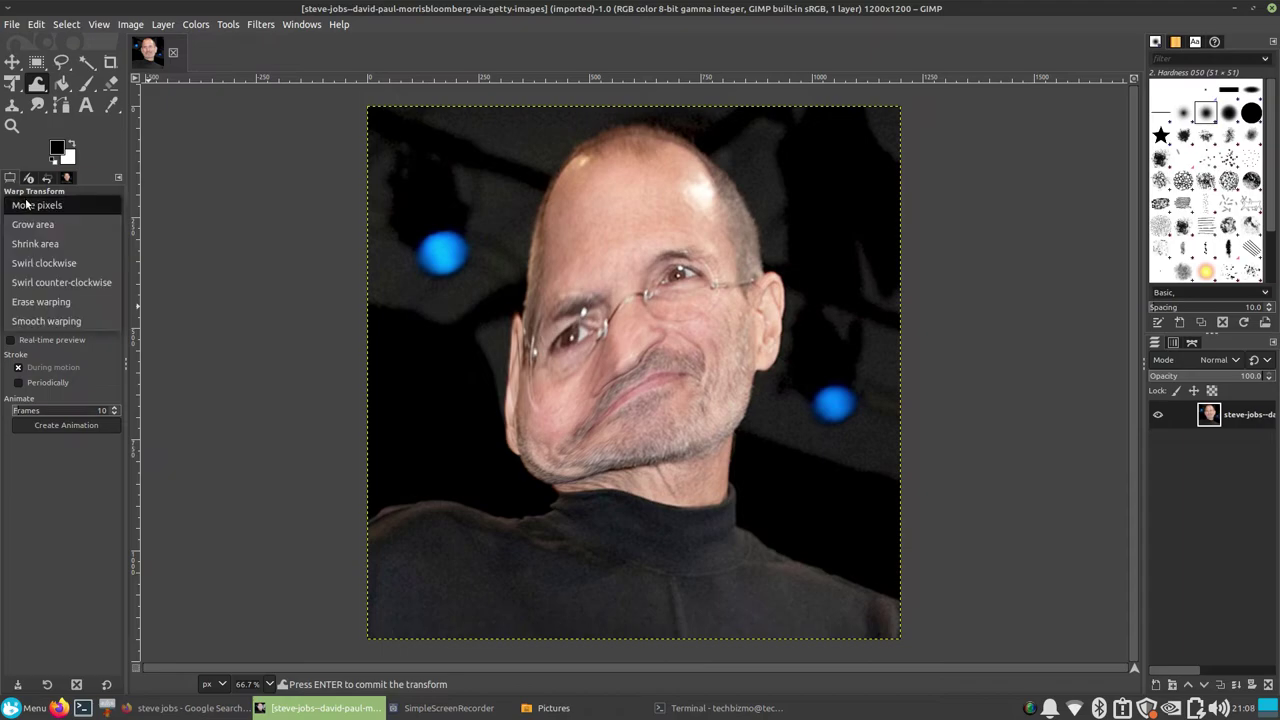
left_click(51, 299)
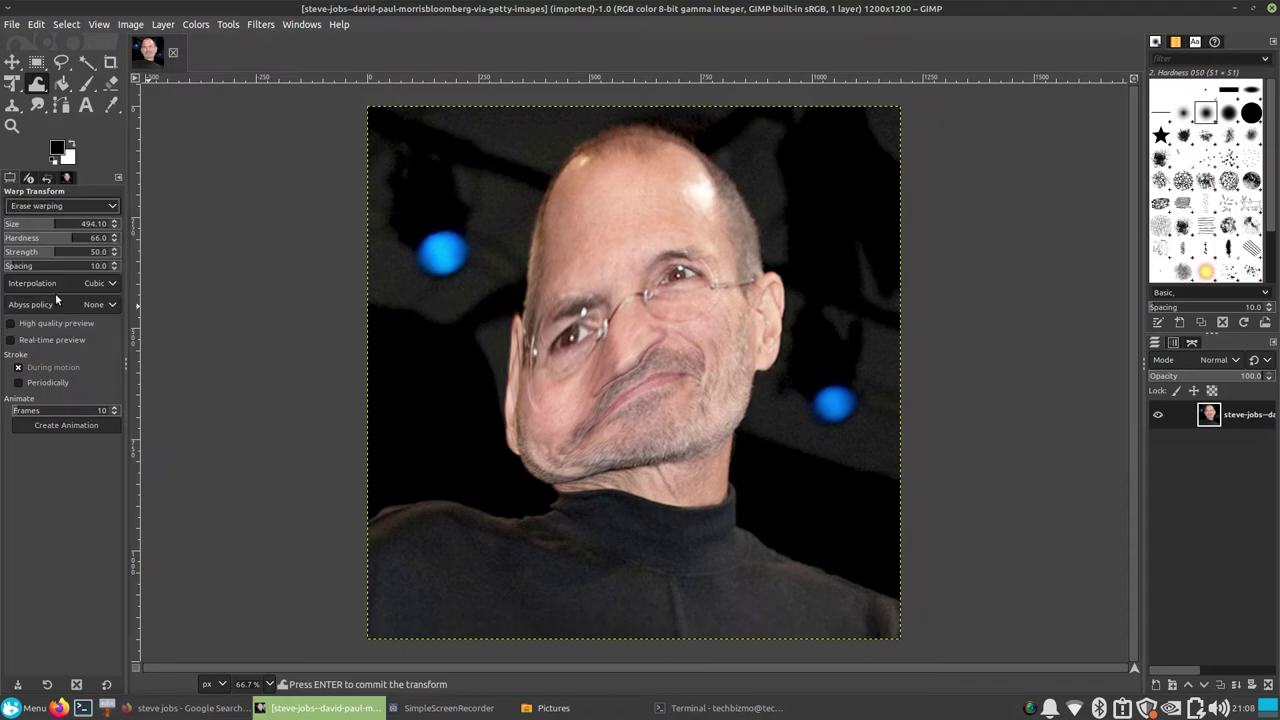
left_click(60, 205)
left_click(66, 224)
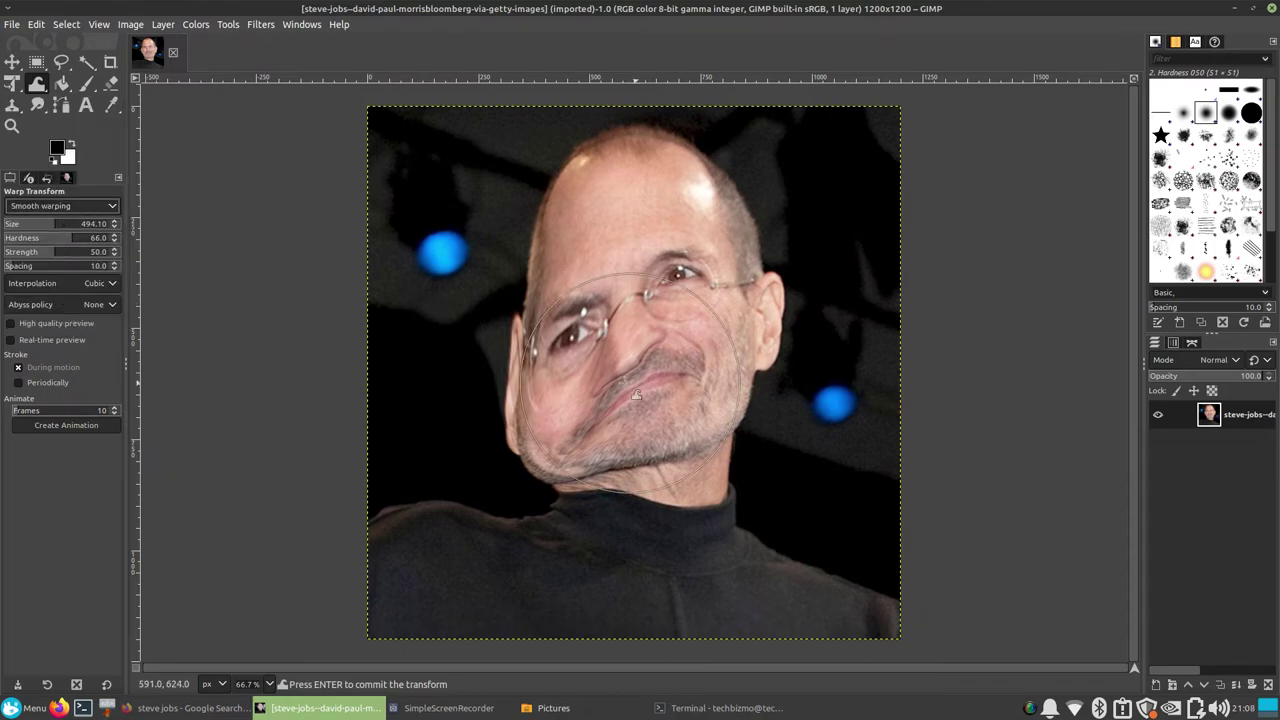
left_click_drag(596, 362, 617, 323)
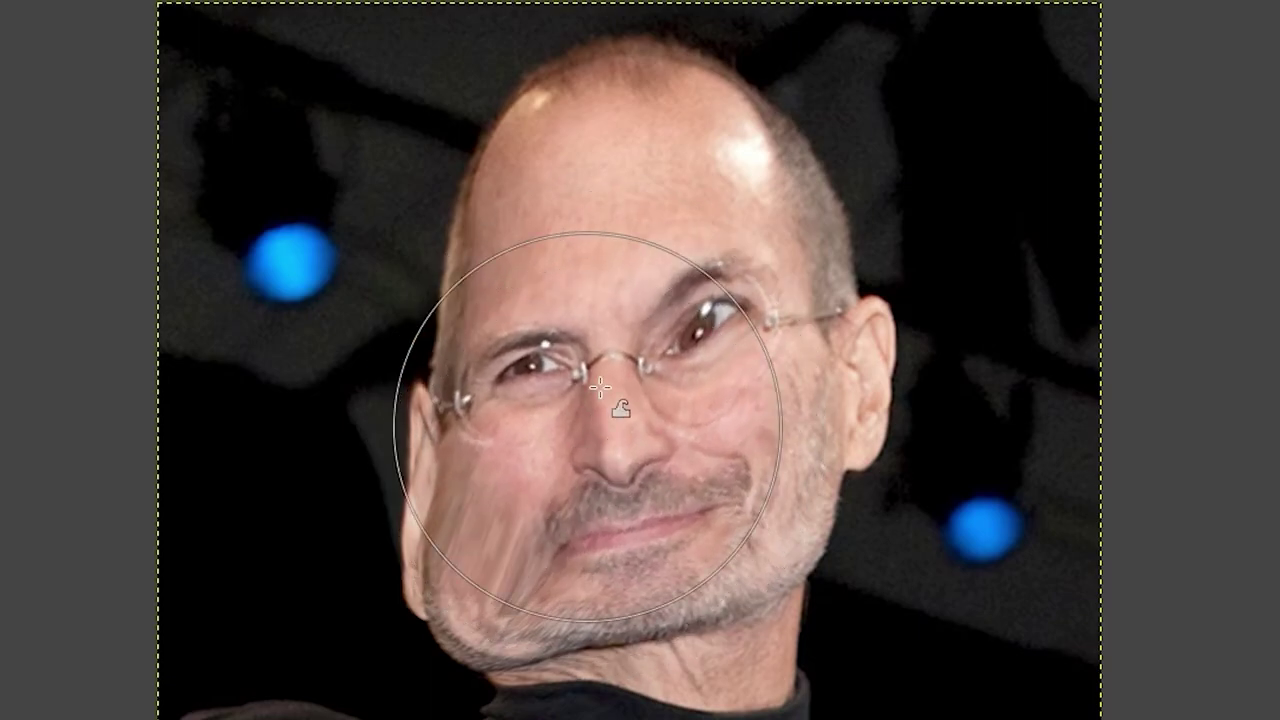
mouse_move(600, 387)
left_mouse_down()
mouse_move(630, 640)
mouse_move(563, 563)
mouse_move(595, 657)
left_mouse_up()
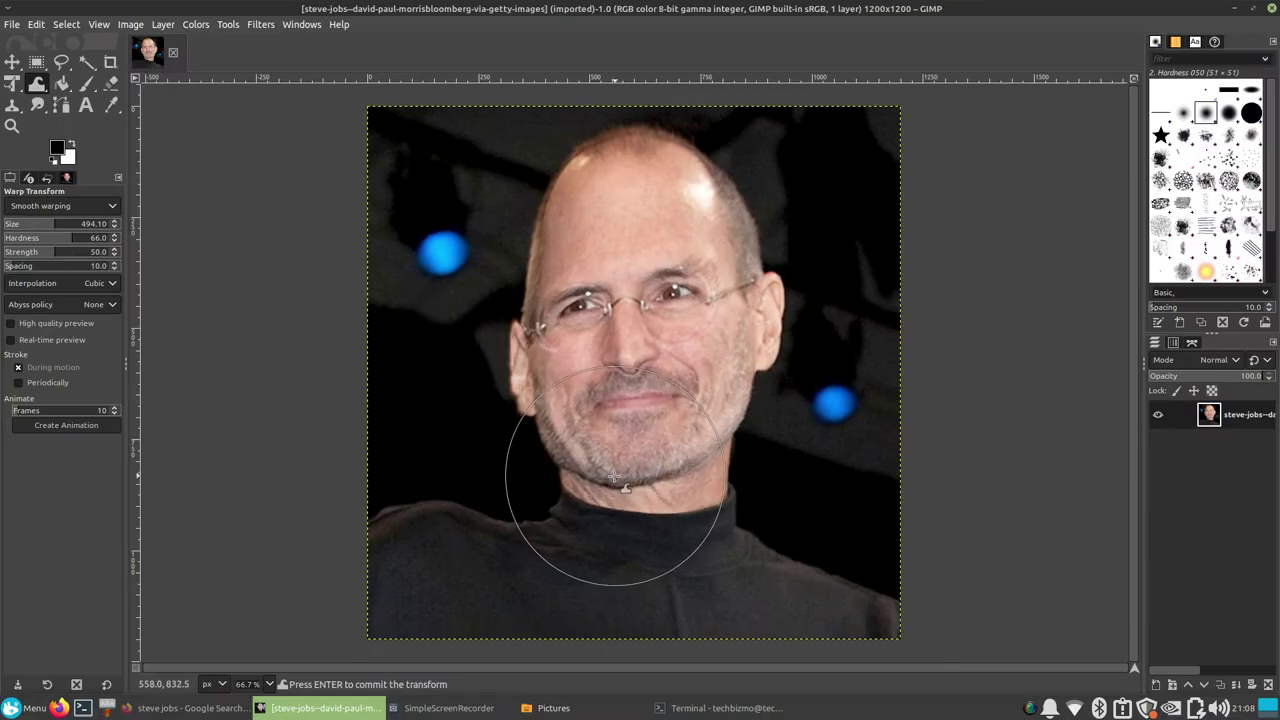
left_click_drag(614, 476, 543, 343)
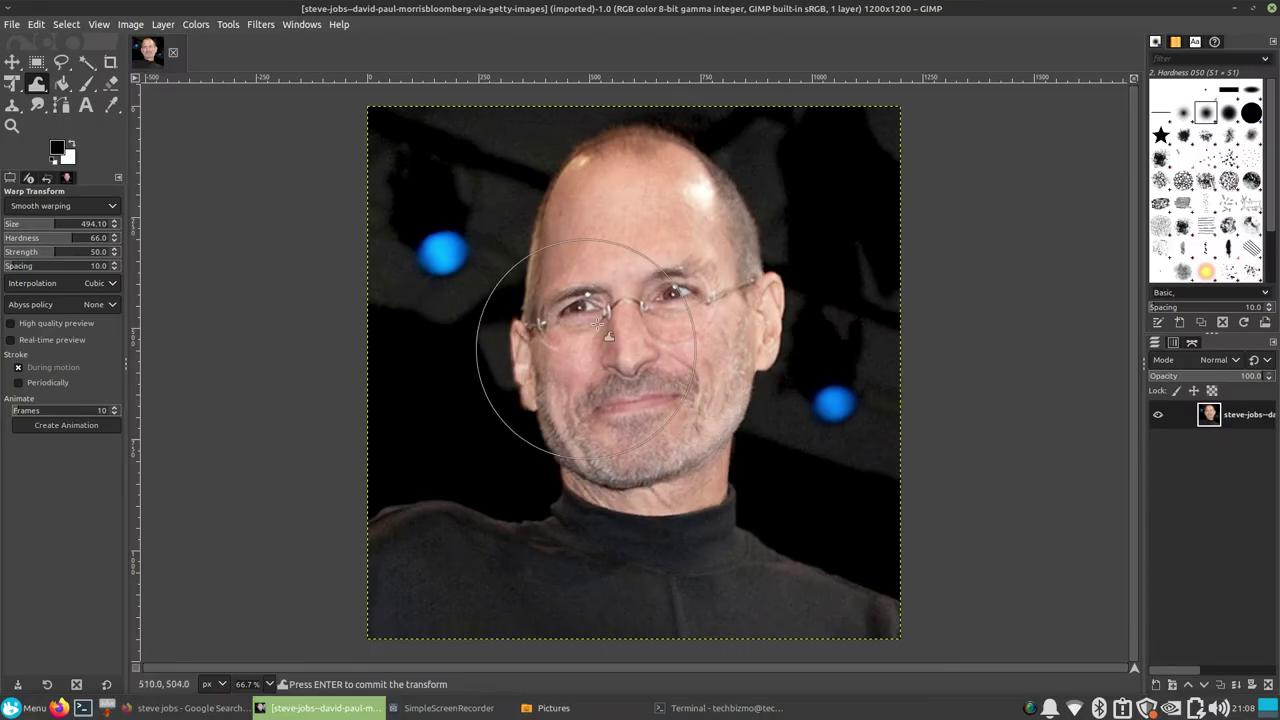
- Erase leftover warping around the chin and jaw, then push the left cheek across the mouth
left_click(24, 206)
left_click(40, 184)
mouse_move(610, 420)
left_mouse_down()
mouse_move(638, 428)
mouse_move(645, 342)
mouse_move(590, 320)
left_mouse_up()
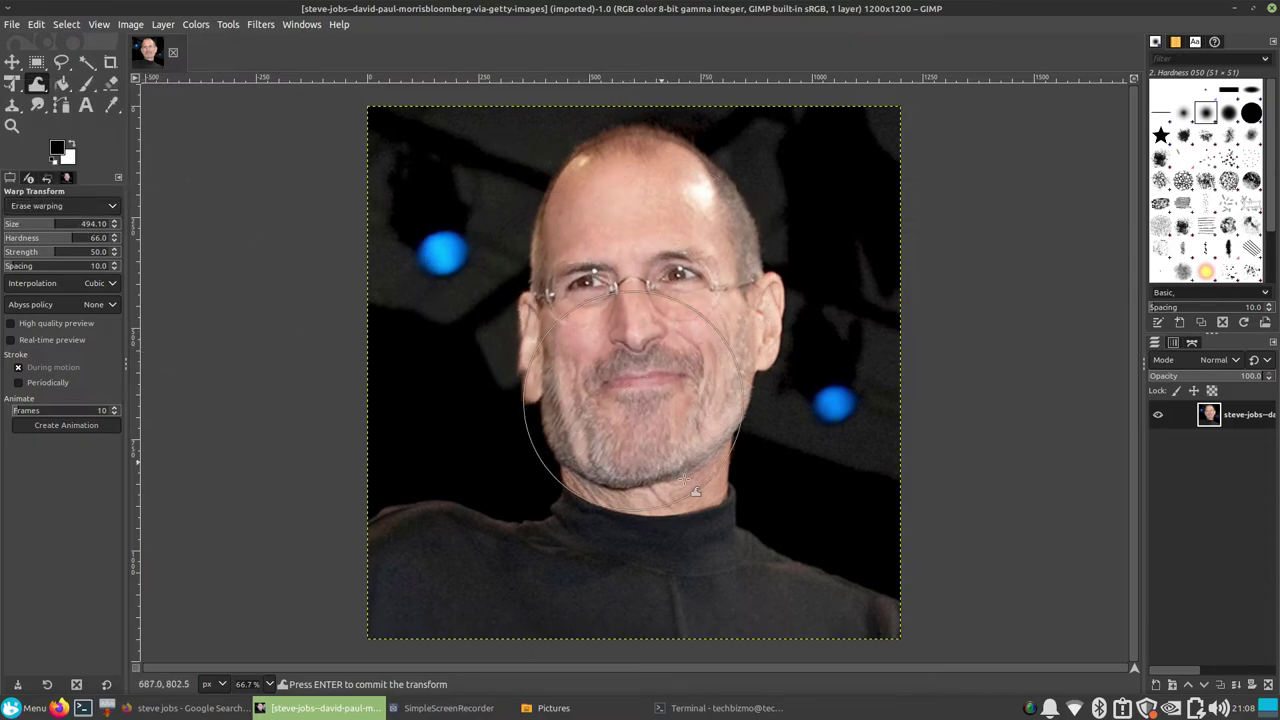
mouse_move(600, 420)
left_mouse_down()
mouse_move(671, 457)
mouse_move(707, 430)
left_mouse_up()
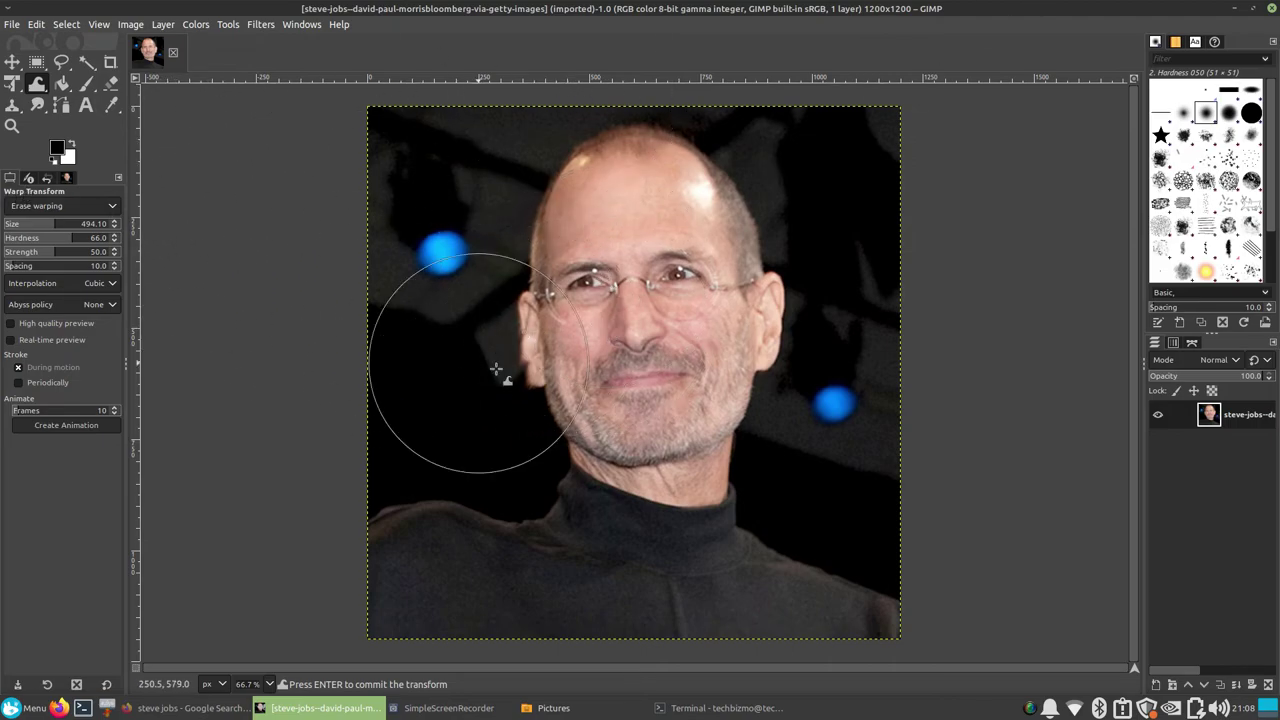
left_click_drag(500, 366, 757, 394)
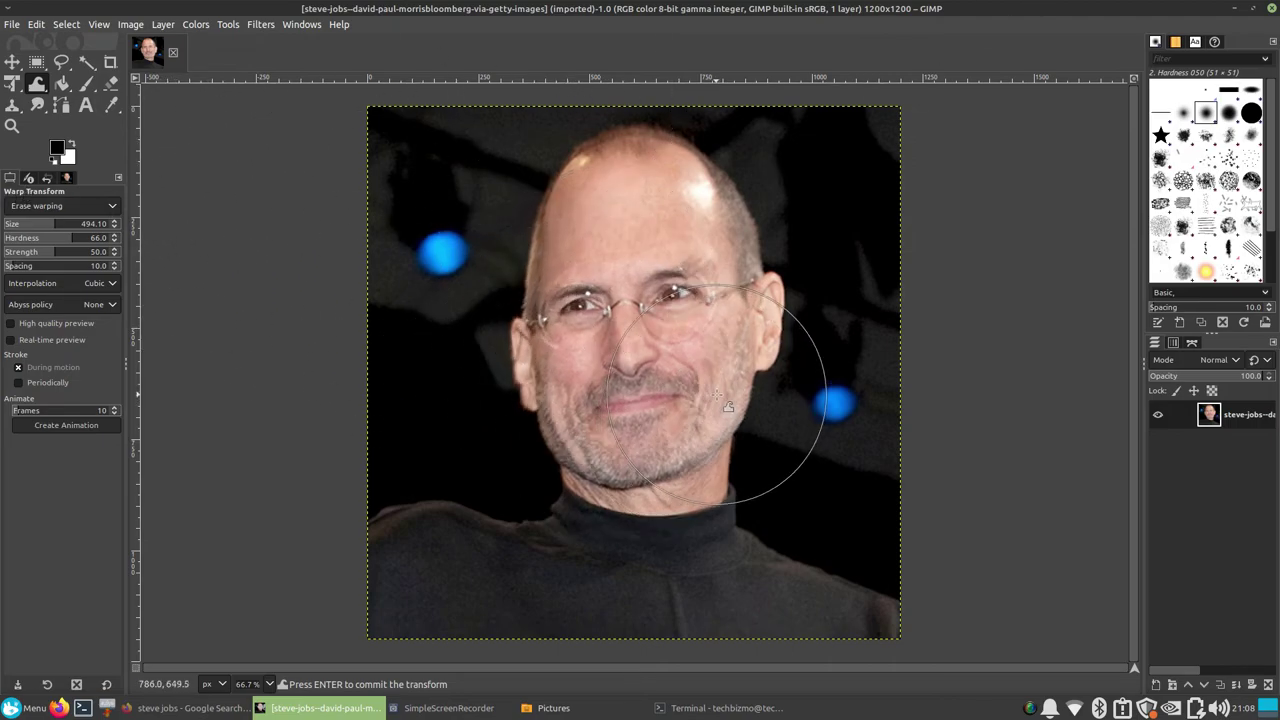
- Export over steve-jobs--david-paul-morrisbloomberg-via-getty-images.jpg in Pictures at JPEG quality 90
left_click(11, 24)
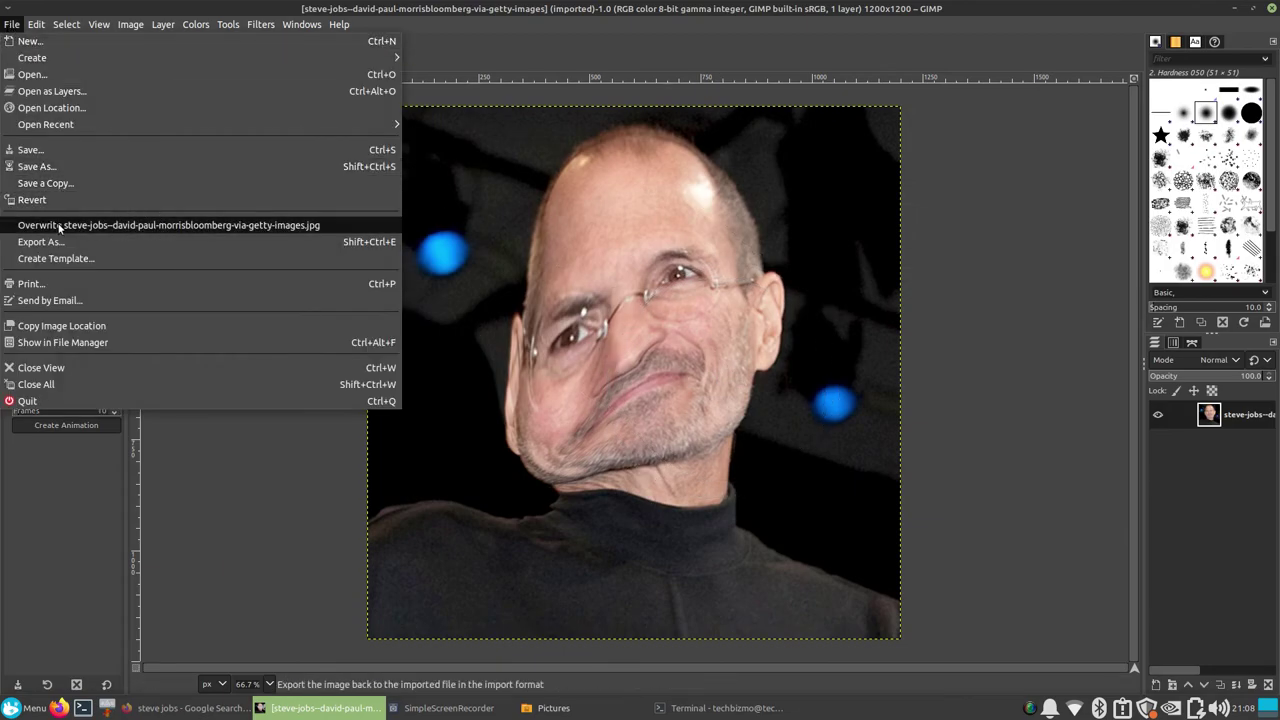
left_click(334, 518)
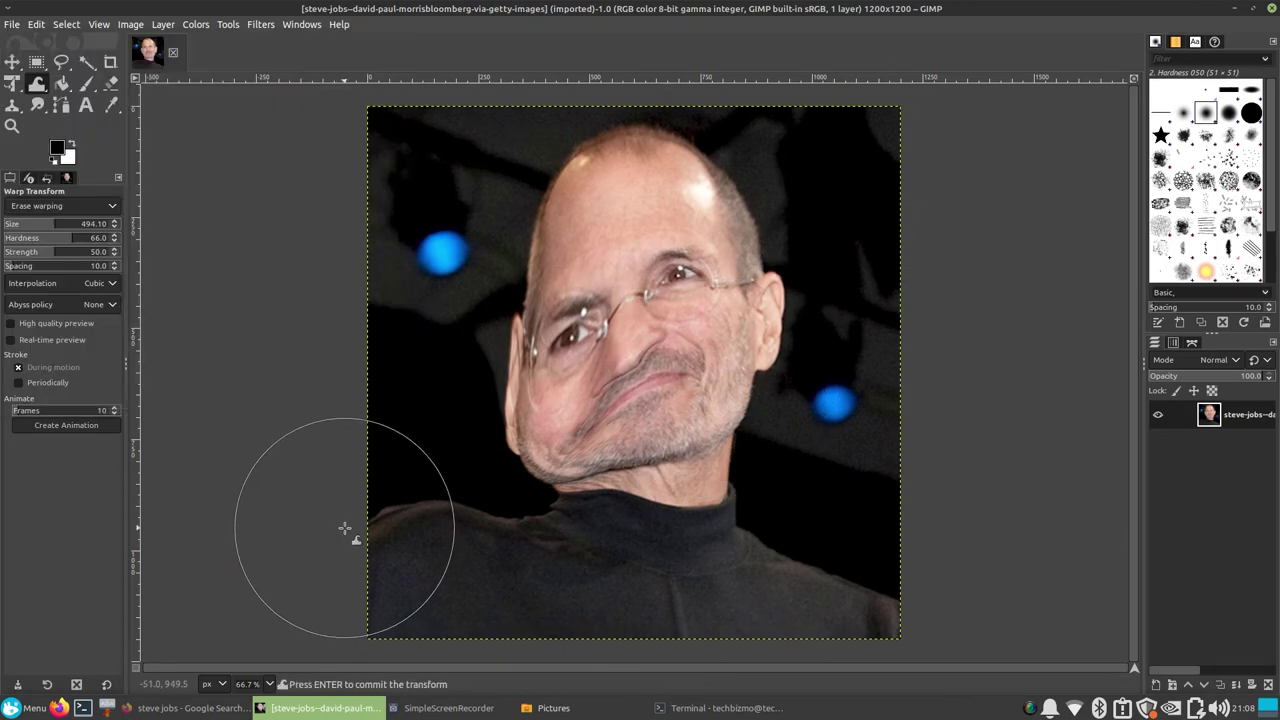
key("ctrl+shift+e")
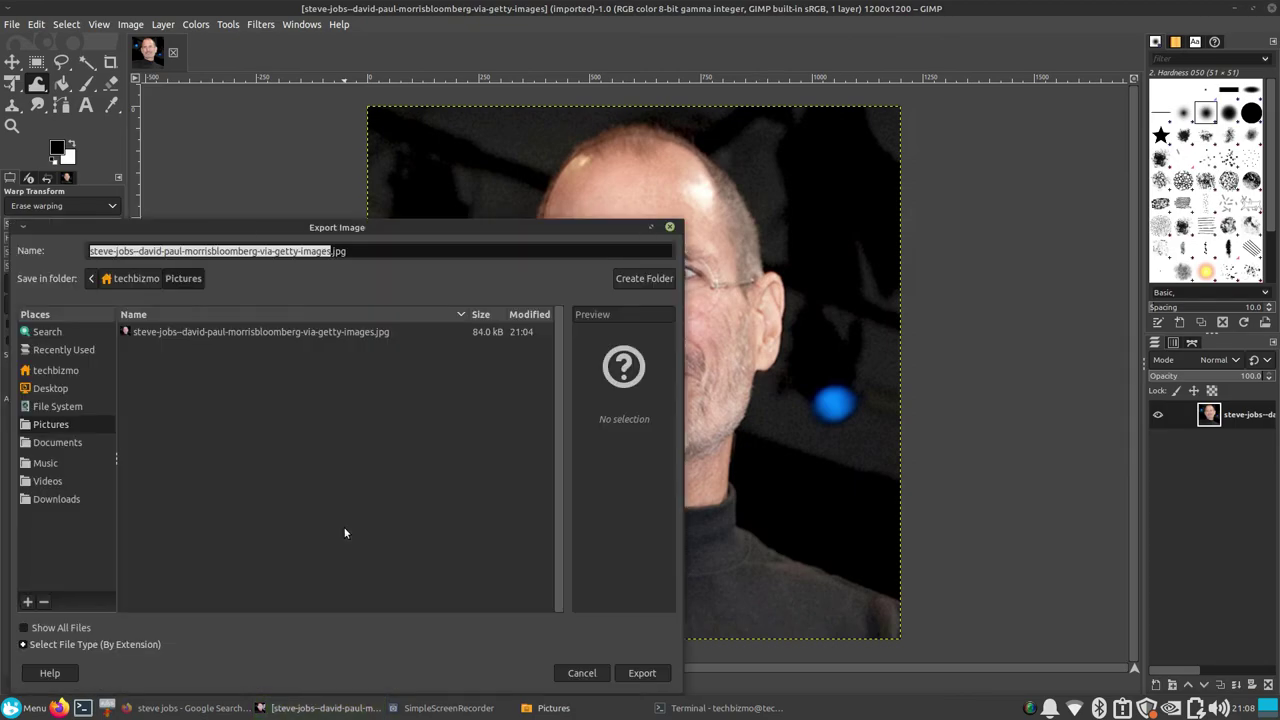
key("Escape")
key("ctrl+shift+e")
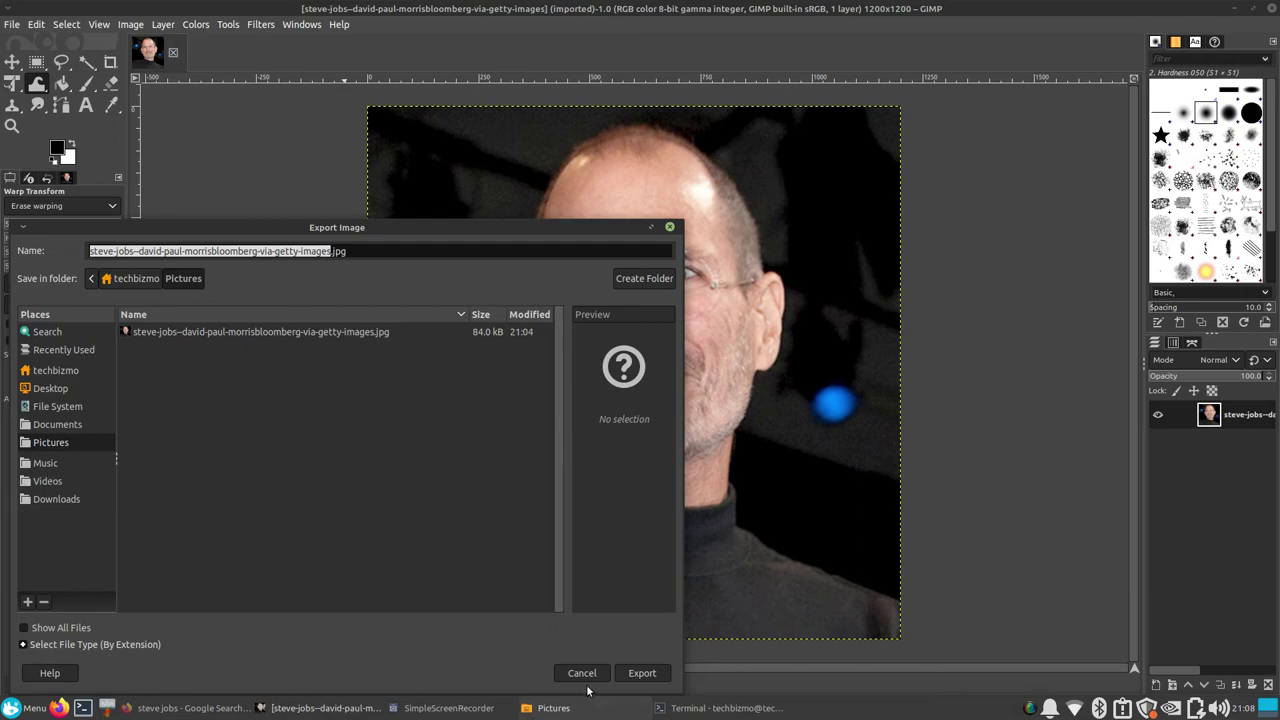
left_click(636, 673)
left_click(487, 519)
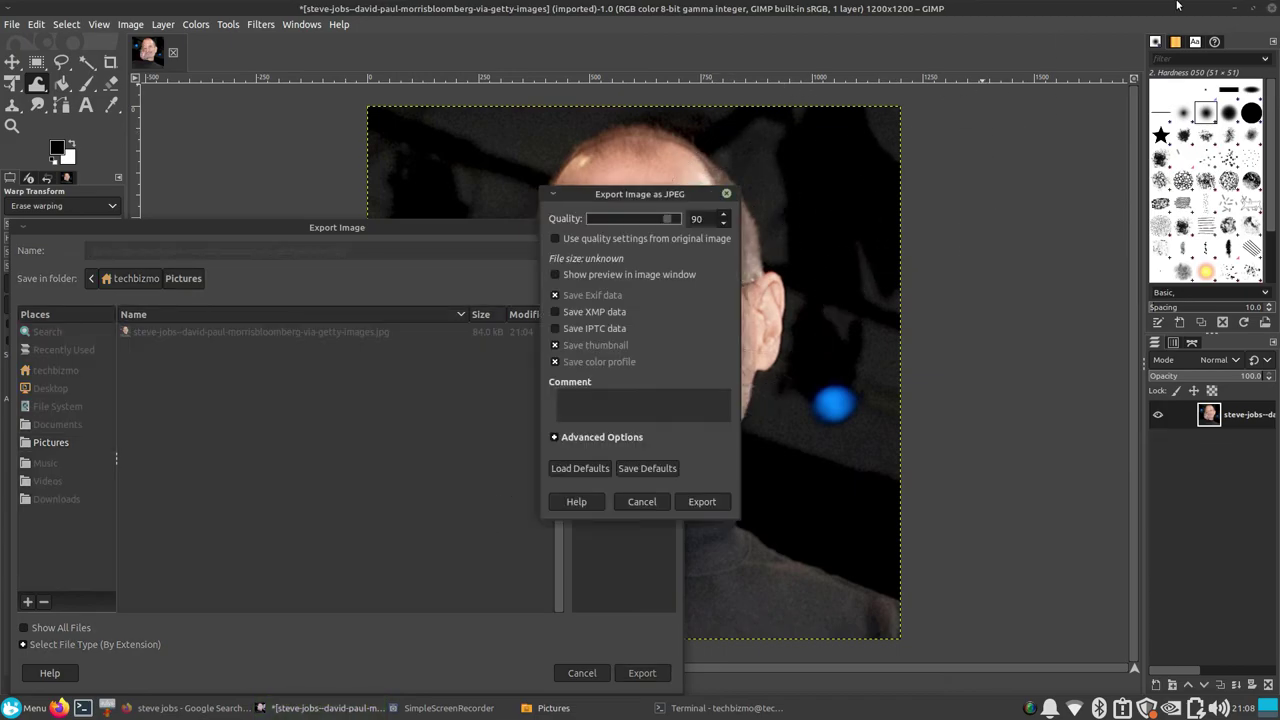
left_click(703, 500)
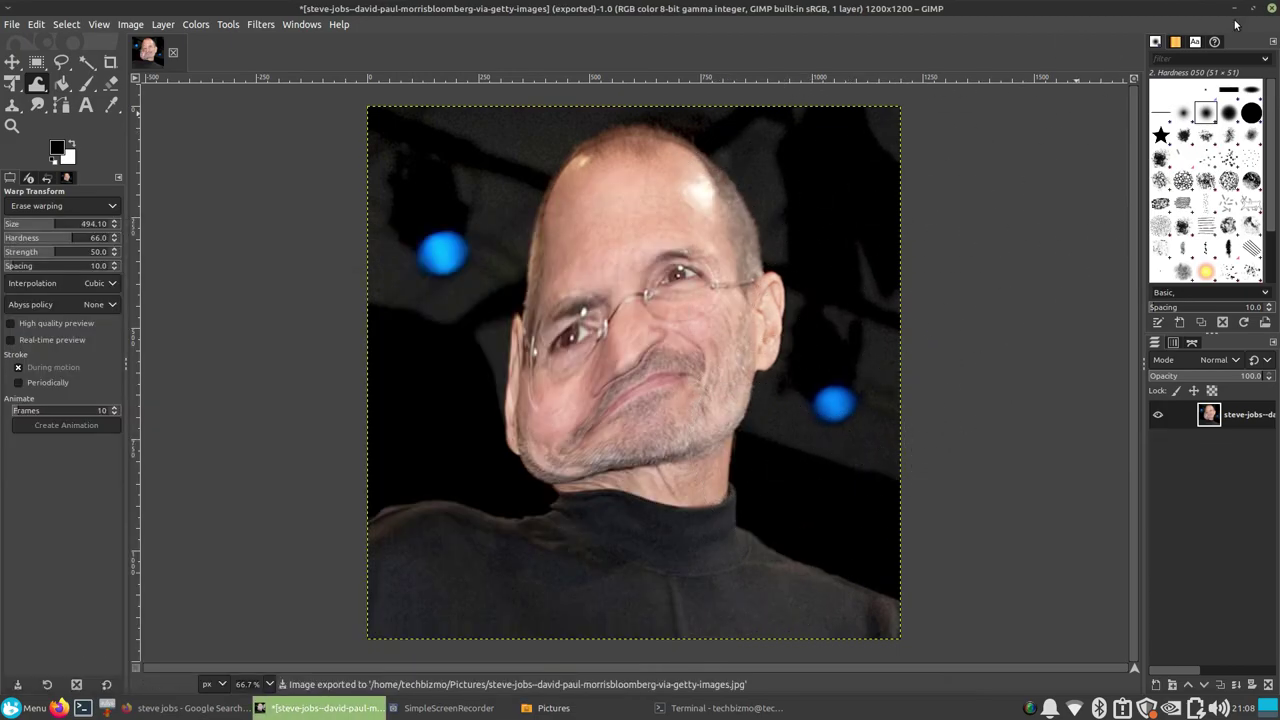
- Minimize GIMP and preview the exported portrait JPEG from the Pictures folder
left_click(1236, 10)
double_click(600, 323)
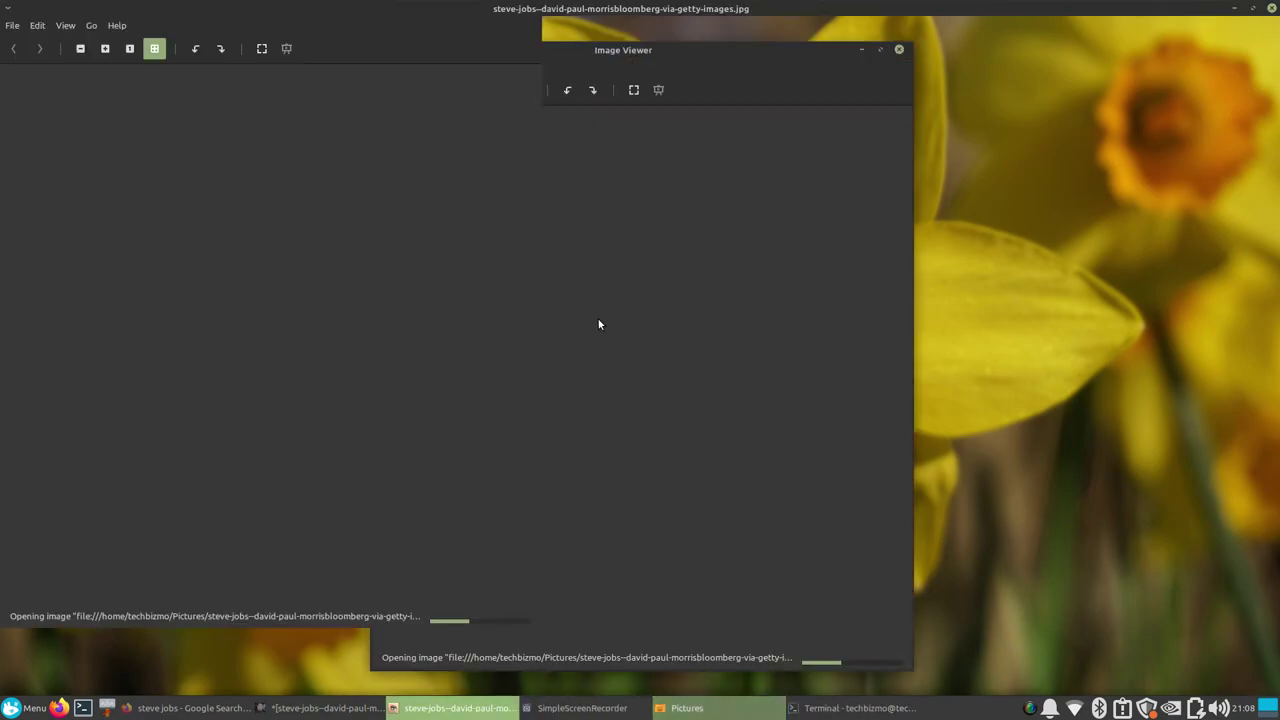
key("Escape")
- Set the portrait JPEG as the desktop wallpaper and minimize the Pictures window
right_click(586, 284)
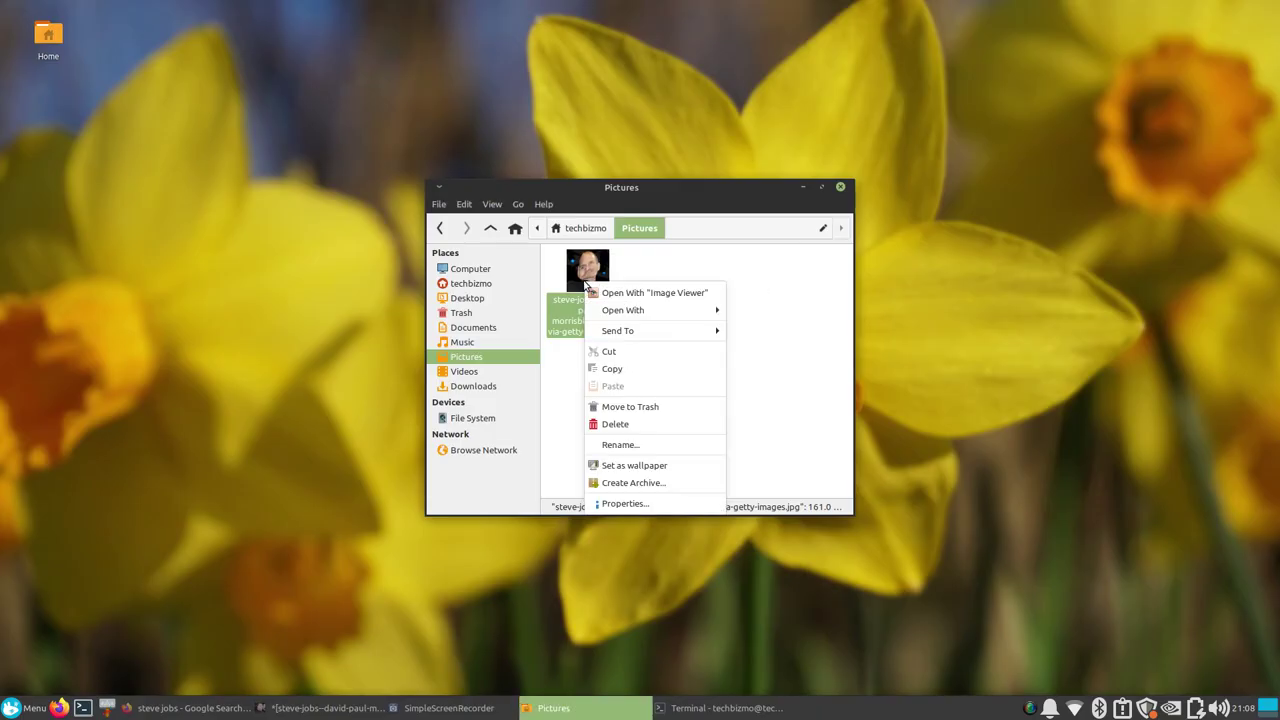
left_click(672, 463)
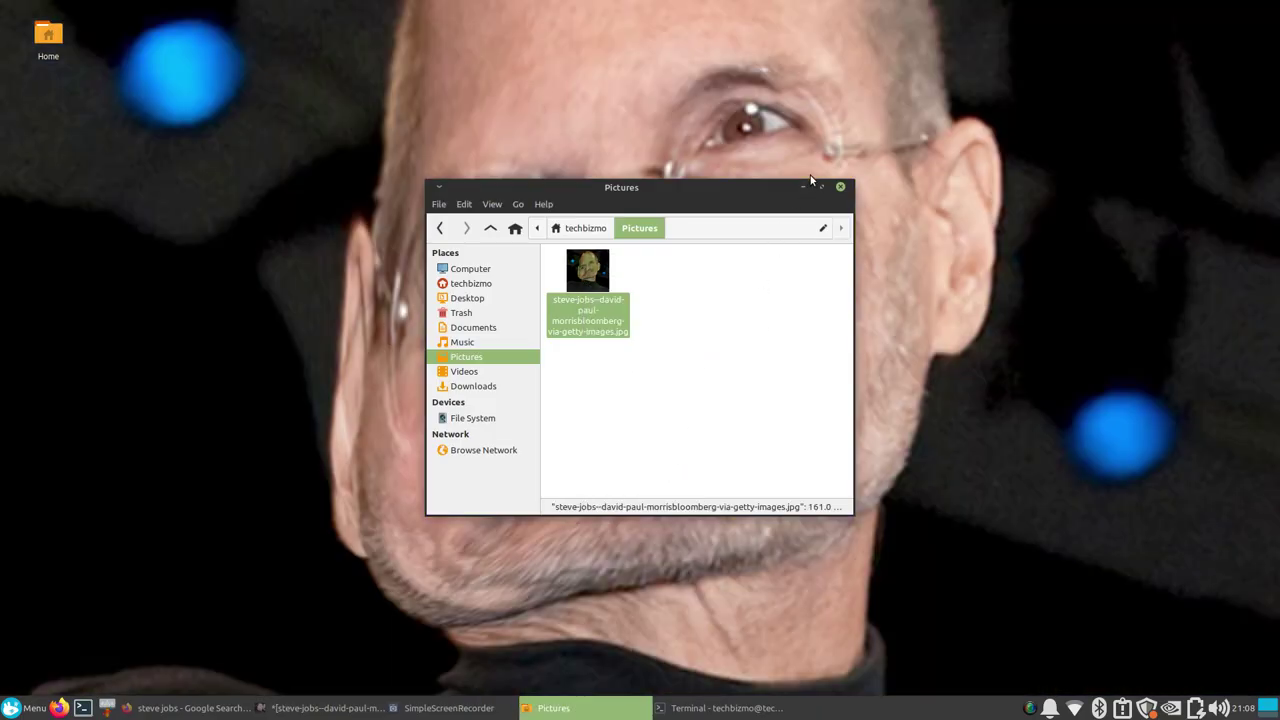
left_click(803, 187)
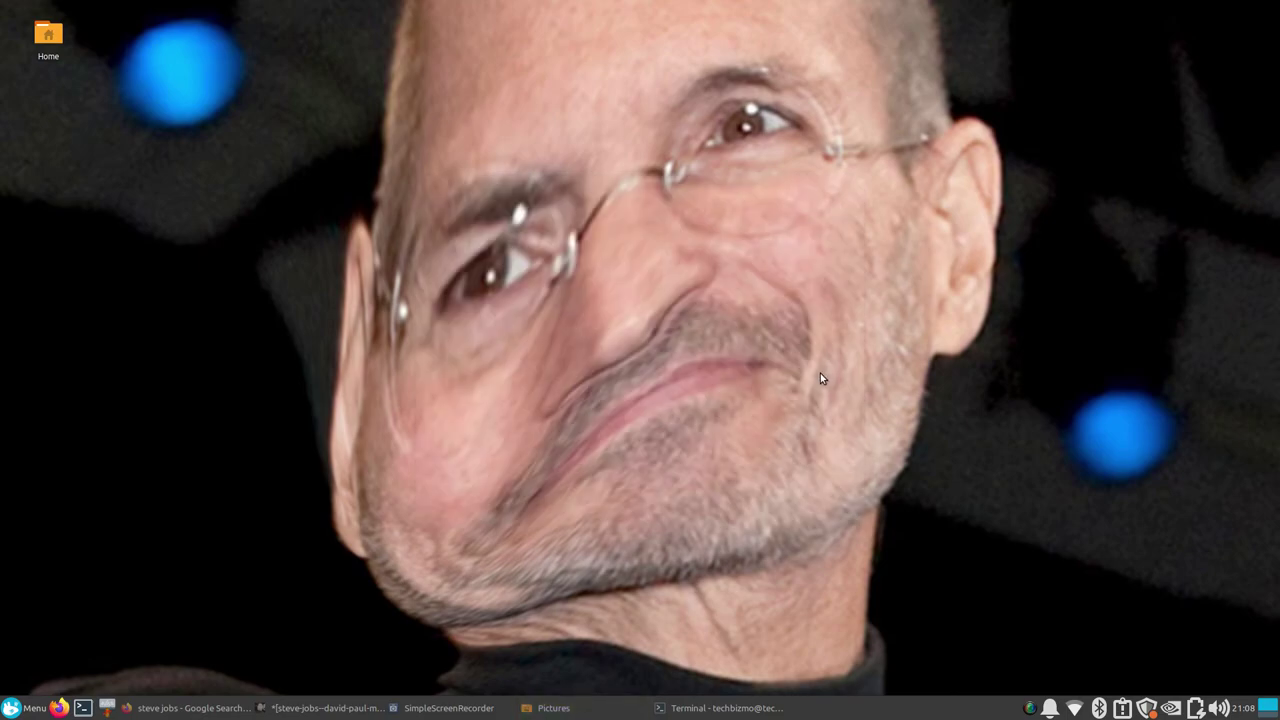